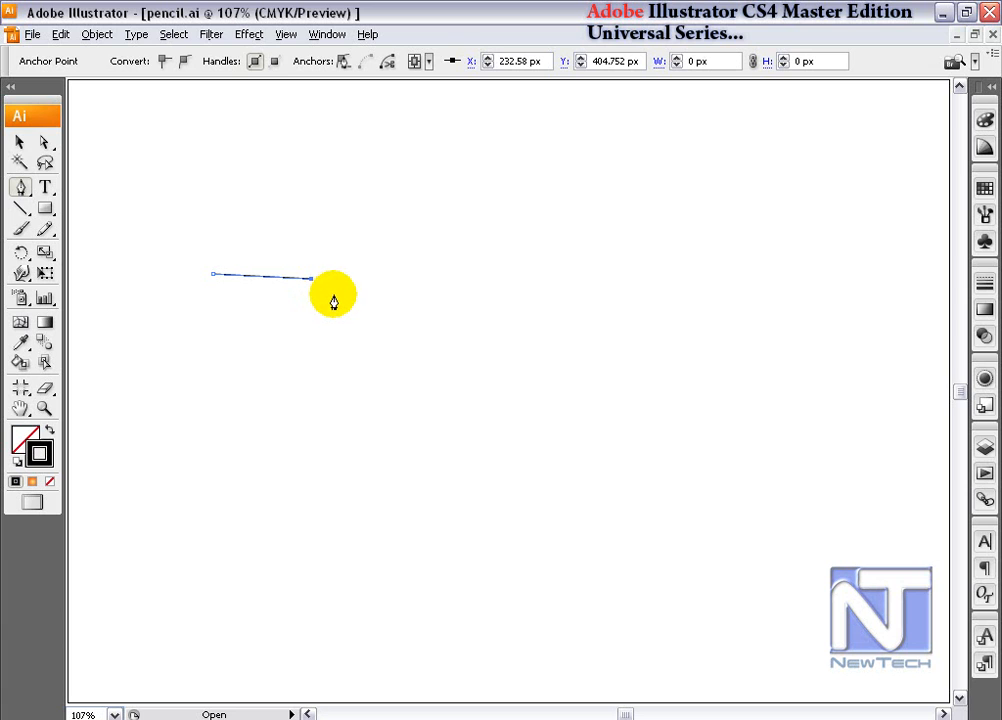
- Extend the open path with straight Pen tool segments into a closed irregular polygon, and delete the finished shape
{"action": "left_click", "coordinate": [445, 287]}
{"action": "left_click", "coordinate": [450, 347]}
{"action": "left_click", "coordinate": [556, 380]}
{"action": "left_click", "coordinate": [590, 295]}
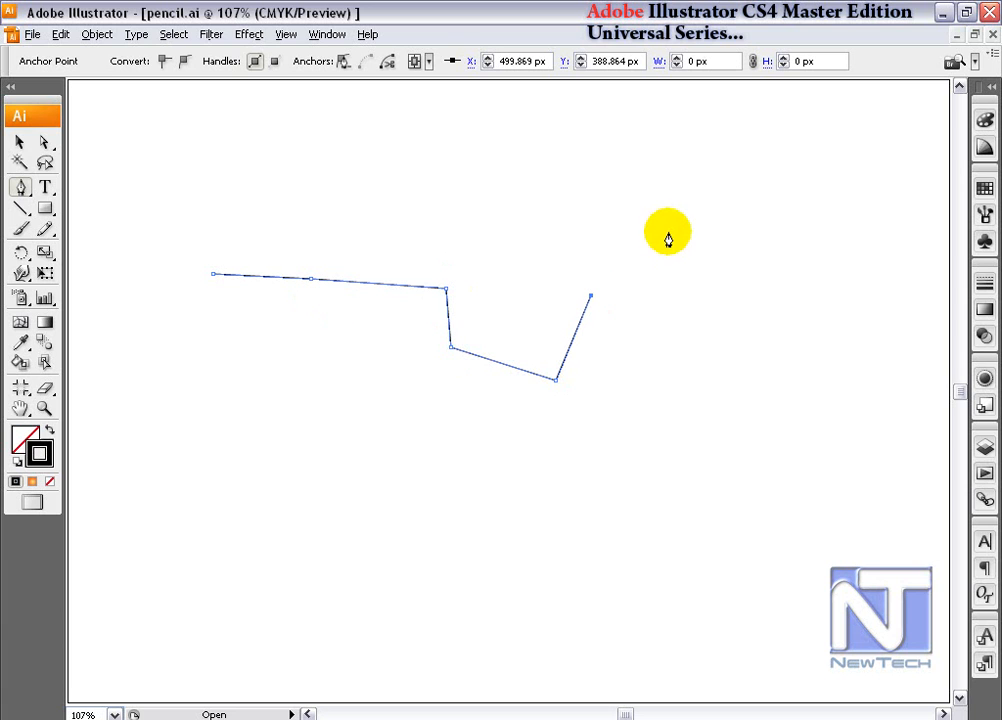
{"action": "left_click", "coordinate": [445, 180]}
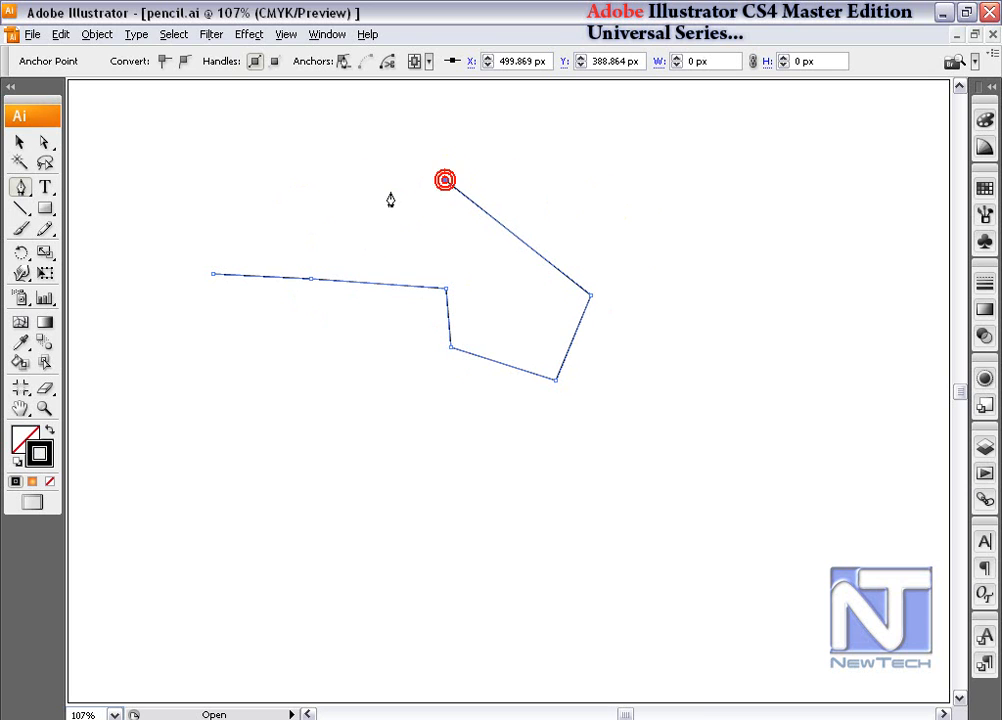
{"action": "left_click", "coordinate": [211, 277]}
{"action": "key", "text": "Delete"}
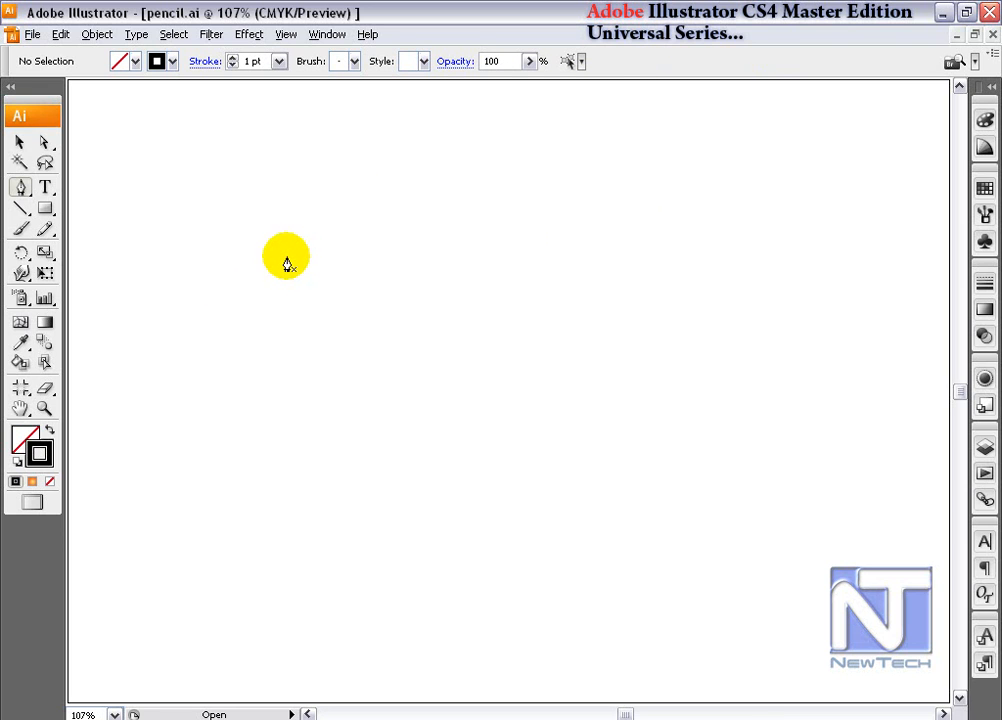
- Draw an arched Pen tool segment ending at about X 346, Y 426 px, and reshape it with the end anchor's upper handle
{"action": "left_click", "coordinate": [286, 257]}
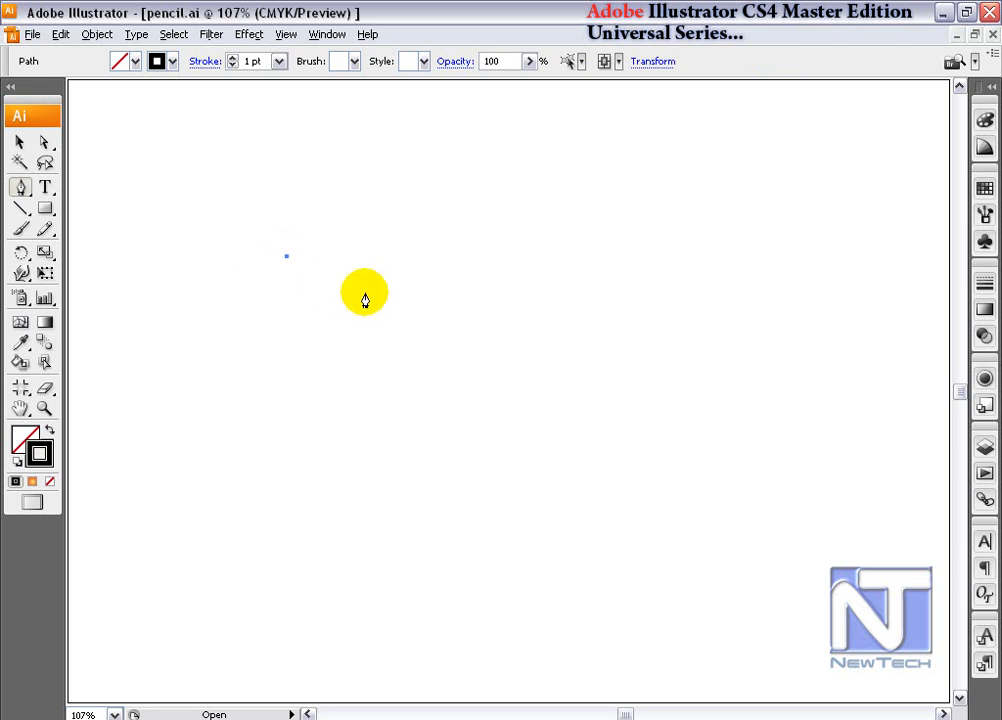
{"action": "left_click_drag", "start_coordinate": [429, 255], "coordinate": [378, 272]}
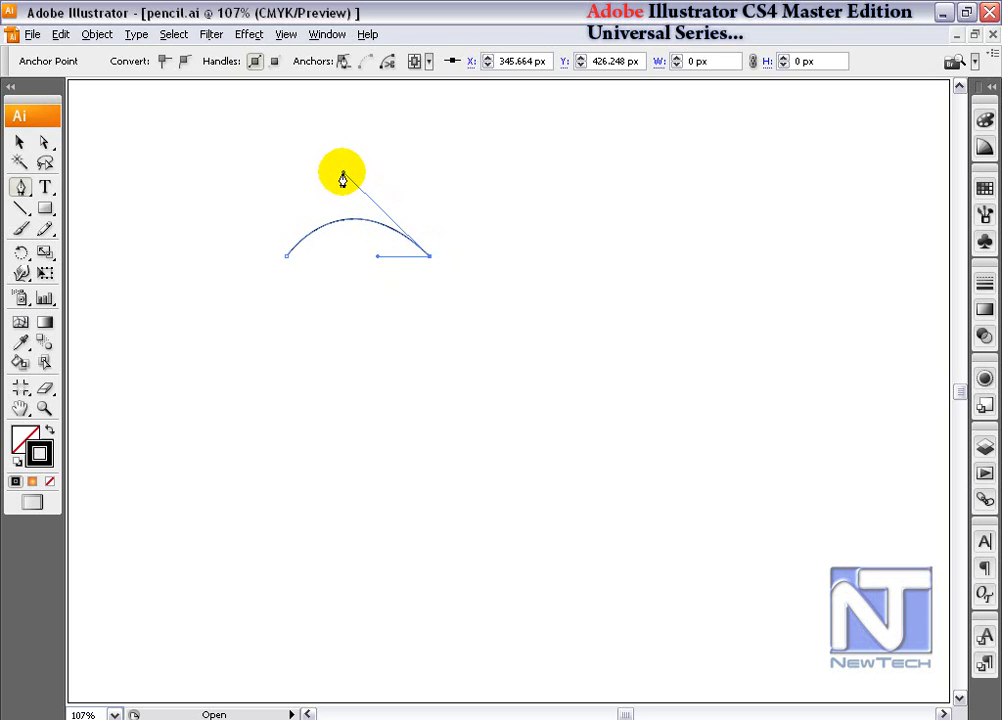
{"action": "left_click_drag", "start_coordinate": [19, 187], "coordinate": [192, 251]}
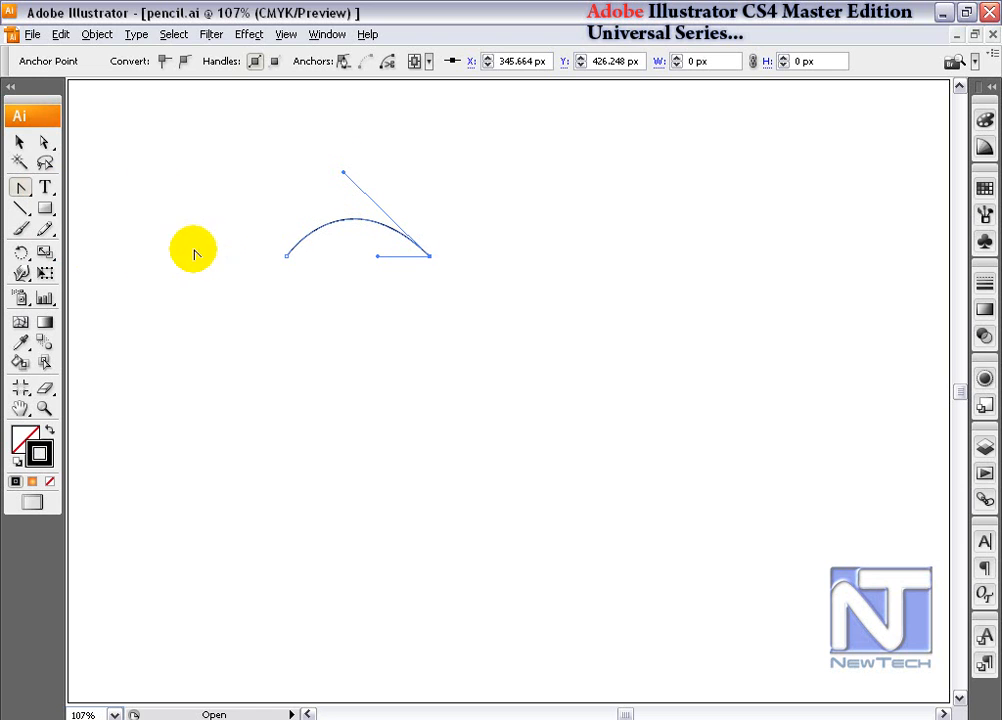
{"action": "left_click", "coordinate": [22, 190]}
{"action": "left_click_drag", "start_coordinate": [22, 190], "coordinate": [78, 190]}
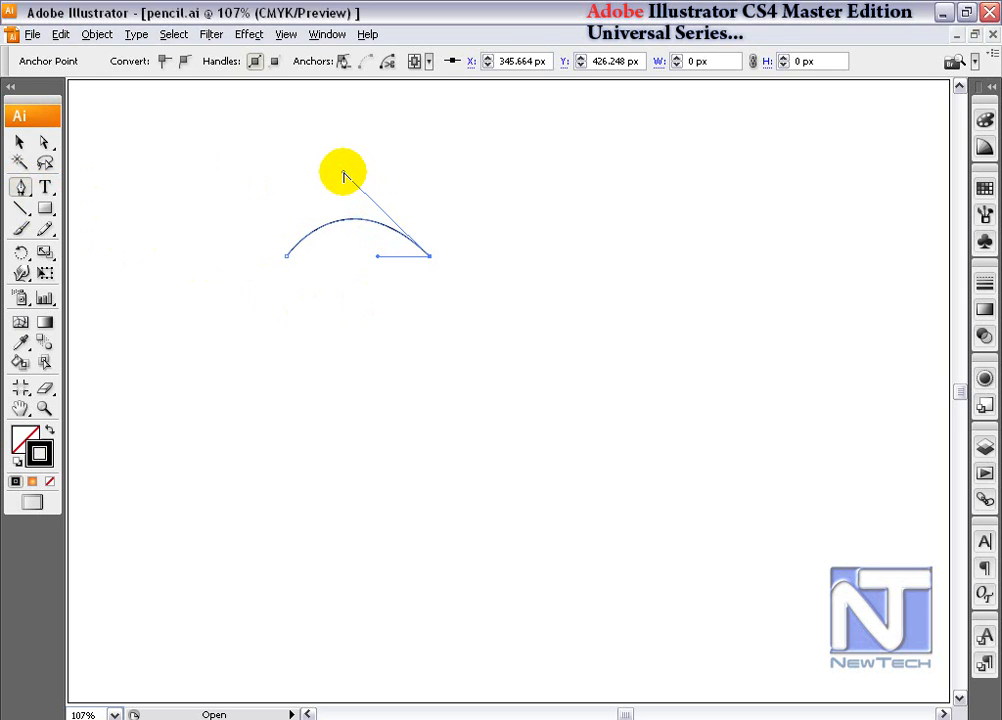
{"action": "left_click_drag", "start_coordinate": [343, 177], "coordinate": [358, 158]}
- Reposition the end anchor's outgoing handle with the Direct Selection and Convert Anchor Point tools, and remove that handle with the Pen tool
{"action": "key", "text": "a"}
{"action": "left_click_drag", "start_coordinate": [377, 256], "coordinate": [485, 259]}
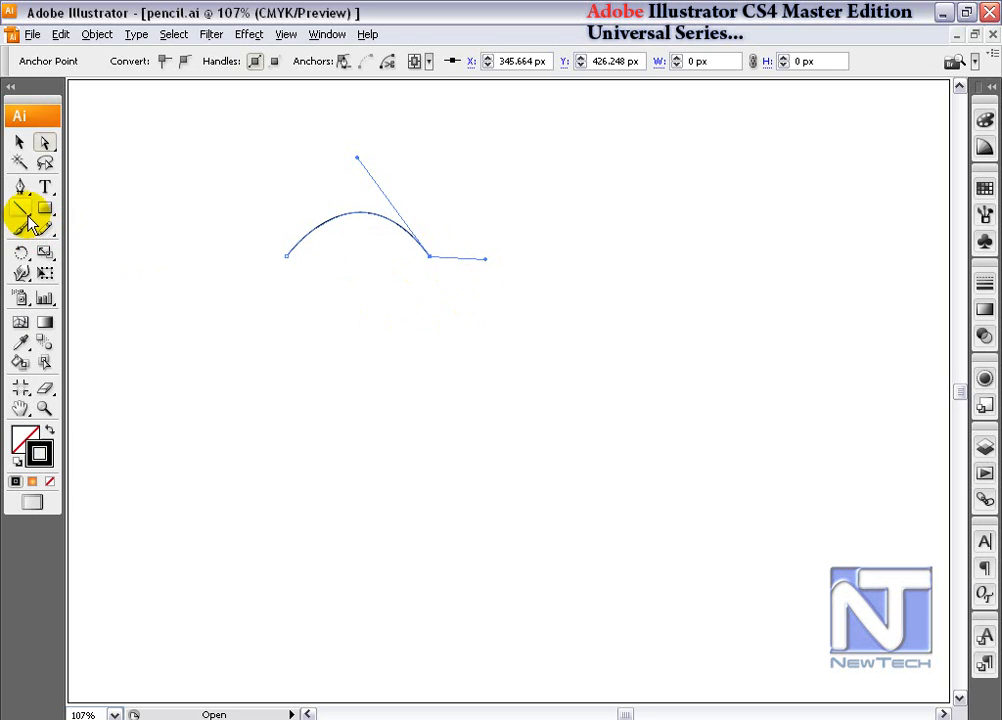
{"action": "left_click_drag", "start_coordinate": [29, 196], "coordinate": [166, 232]}
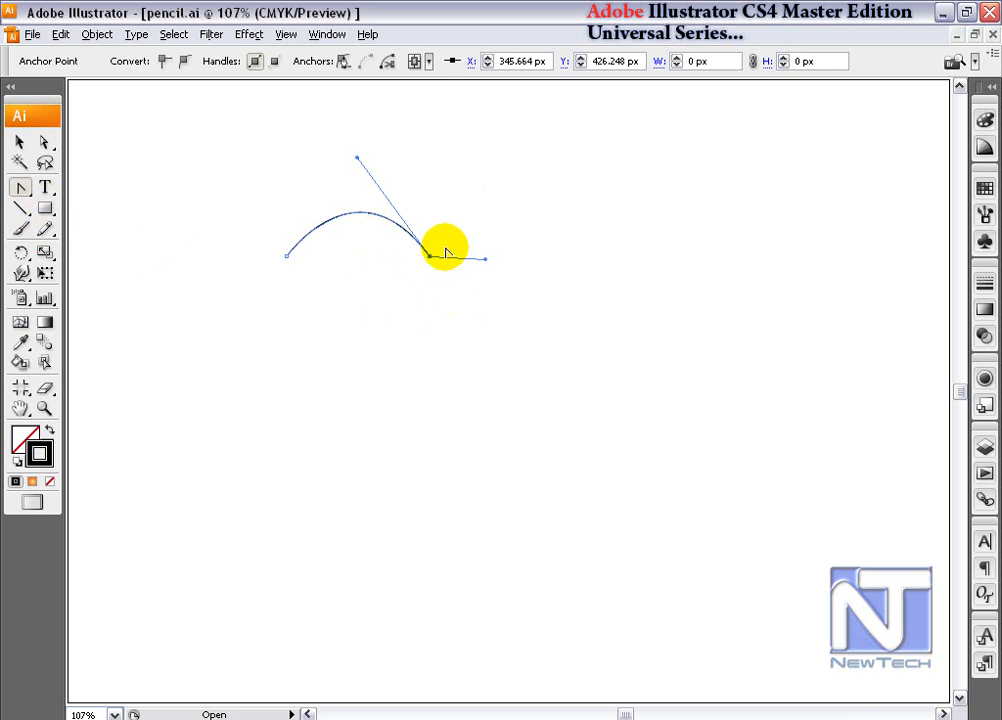
{"action": "left_click_drag", "start_coordinate": [485, 259], "coordinate": [474, 293]}
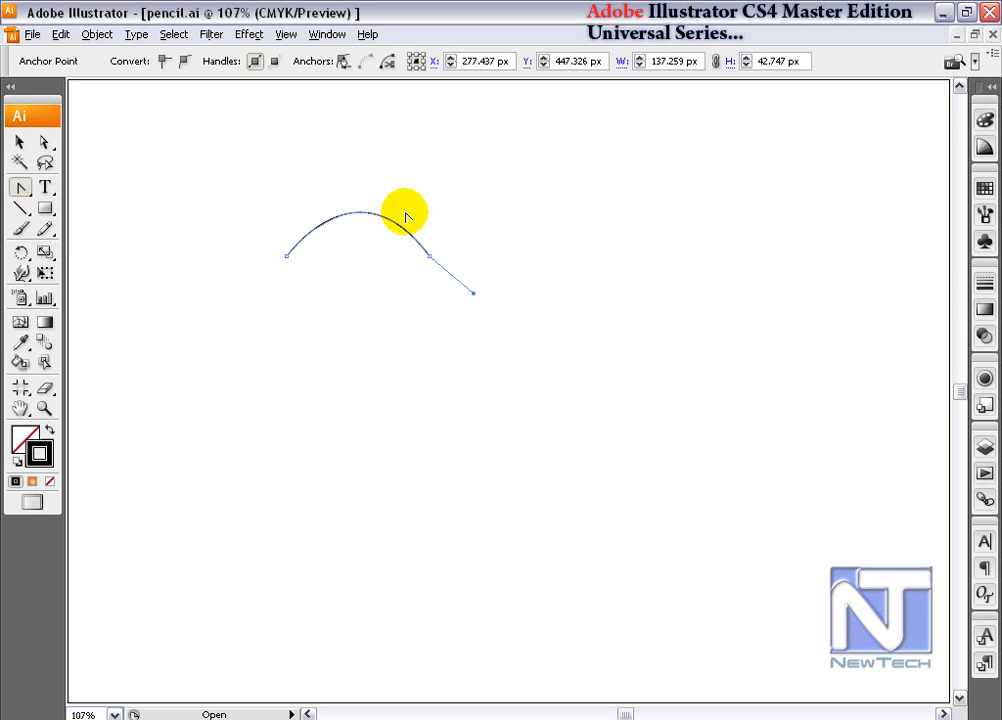
{"action": "left_click_drag", "start_coordinate": [20, 187], "coordinate": [68, 197]}
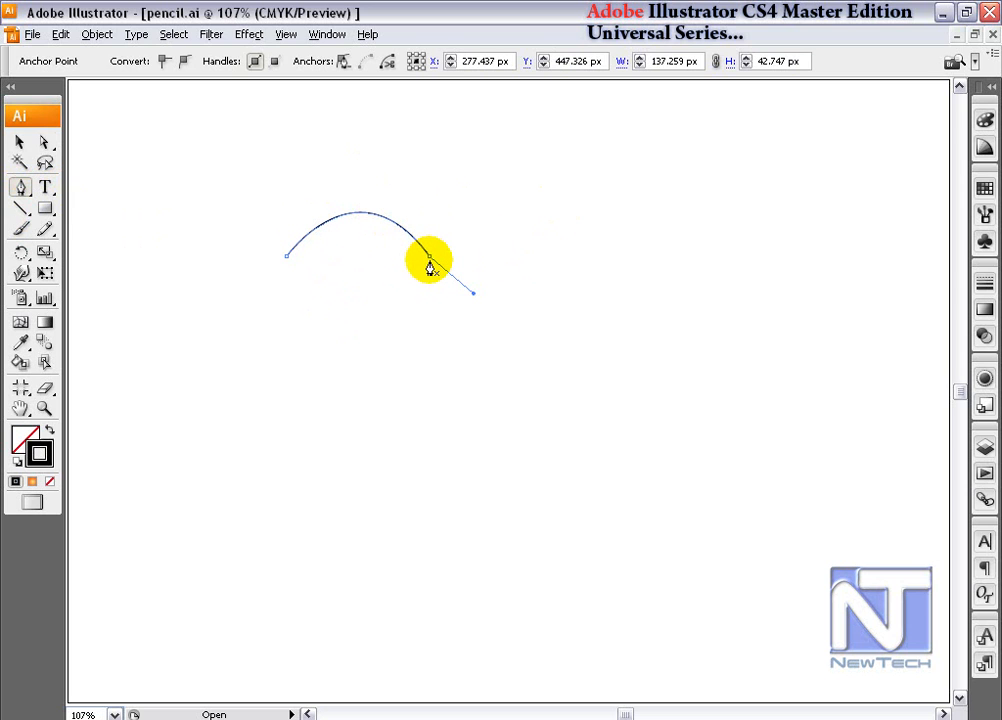
{"action": "left_click", "coordinate": [430, 257]}
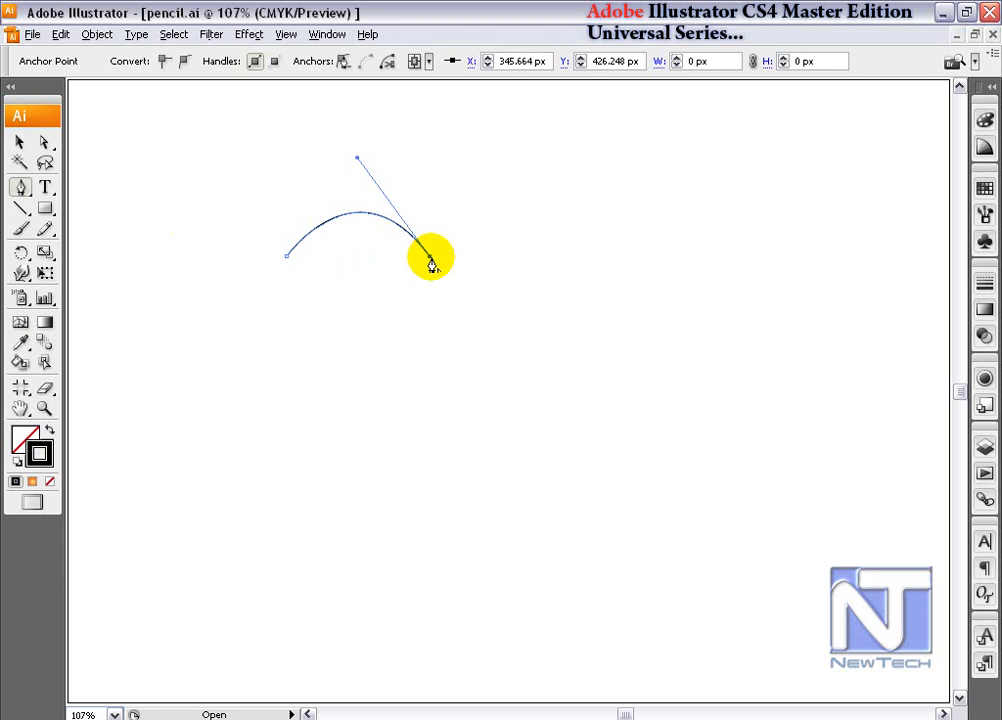
- Delete the arched path from the artboard
{"action": "left_click", "coordinate": [20, 142]}
{"action": "key", "text": "Delete"}
{"action": "key", "text": "Delete"}
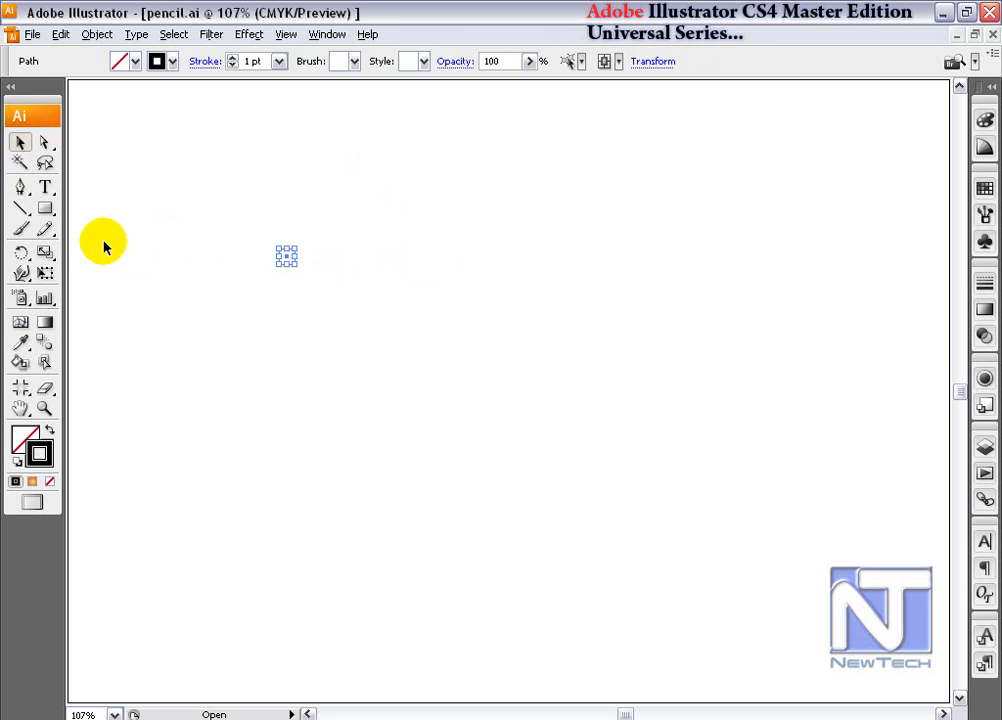
- Draw a long, perfectly horizontal straight segment across the artboard with the Pen tool
{"action": "left_click", "coordinate": [22, 187]}
{"action": "left_click", "coordinate": [242, 305]}
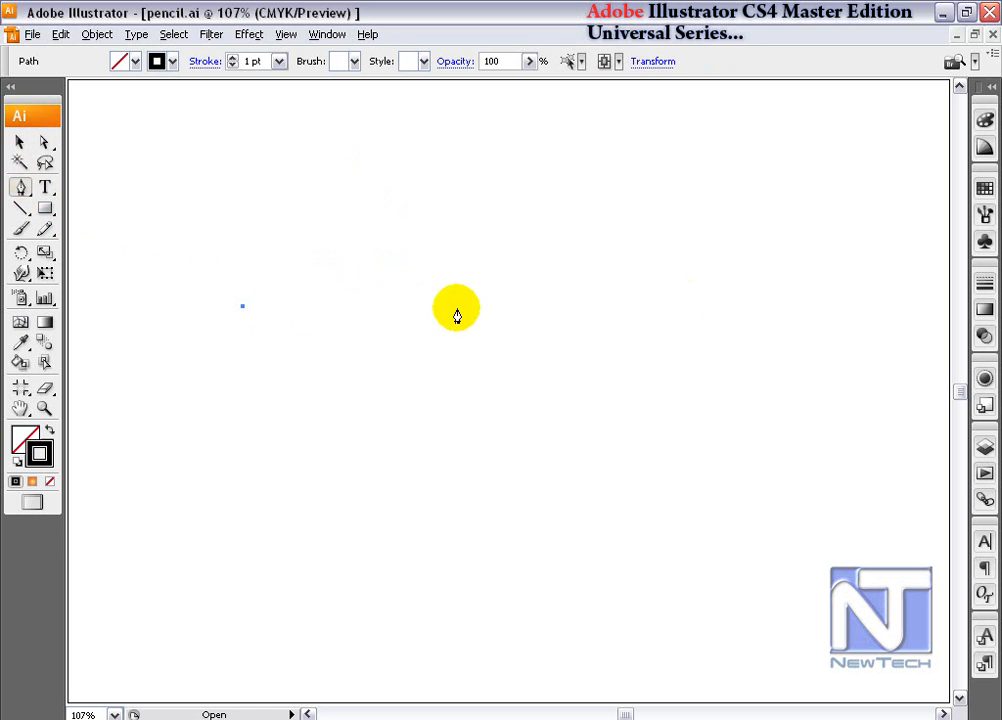
{"action": "left_click", "coordinate": [682, 305]}
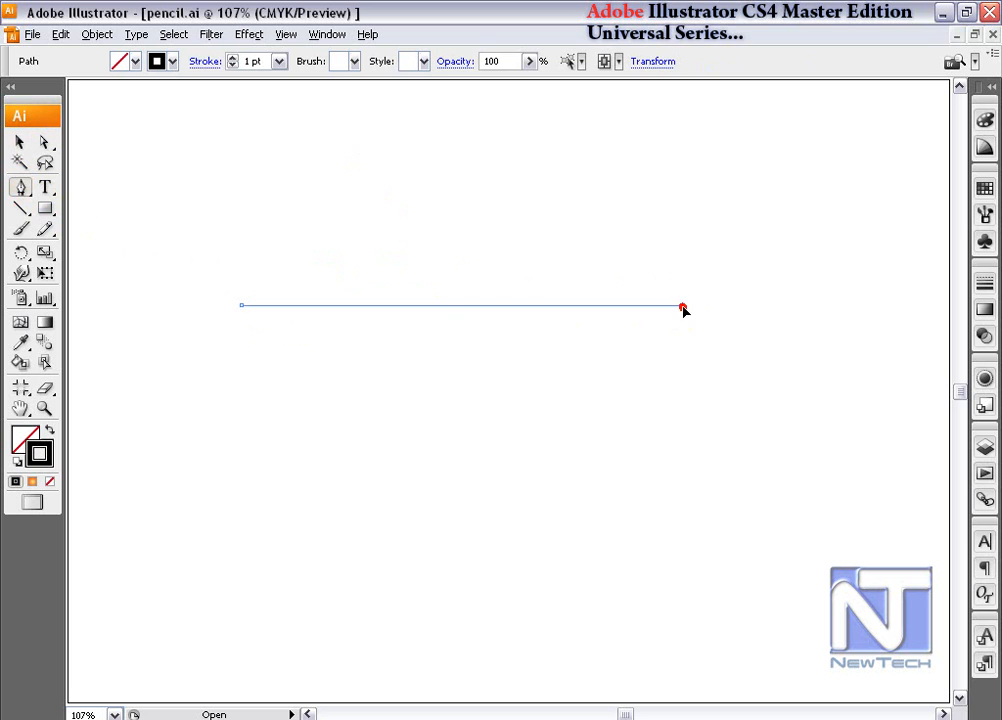
{"action": "mouse_move", "coordinate": [684, 309]}
{"action": "left_mouse_down"}
{"action": "mouse_move", "coordinate": [671, 230]}
{"action": "mouse_move", "coordinate": [688, 310]}
{"action": "left_mouse_up"}
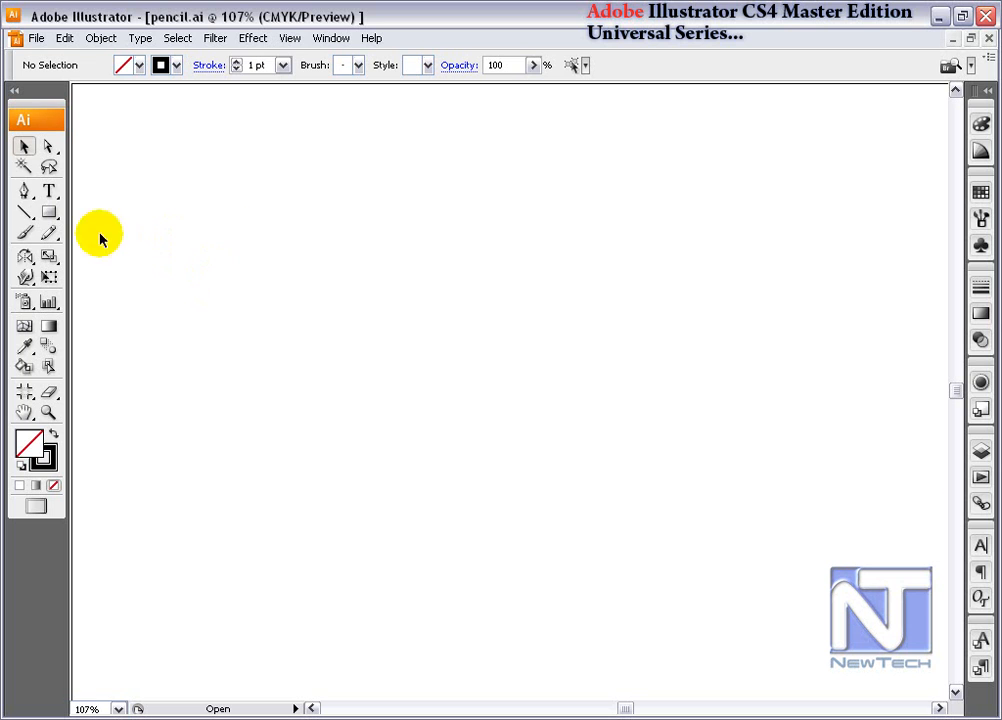
- Draw an exactly vertical straight segment with the Pen tool, its lower anchor at about X 161, Y 351 px
{"action": "left_click", "coordinate": [24, 191]}
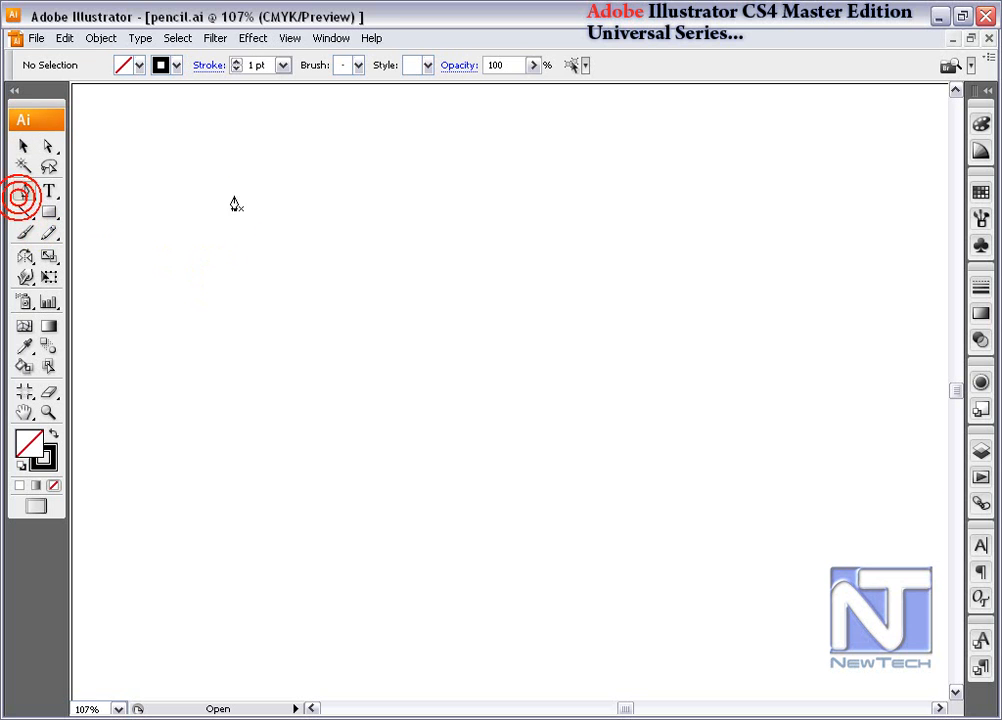
{"action": "left_click", "coordinate": [239, 254]}
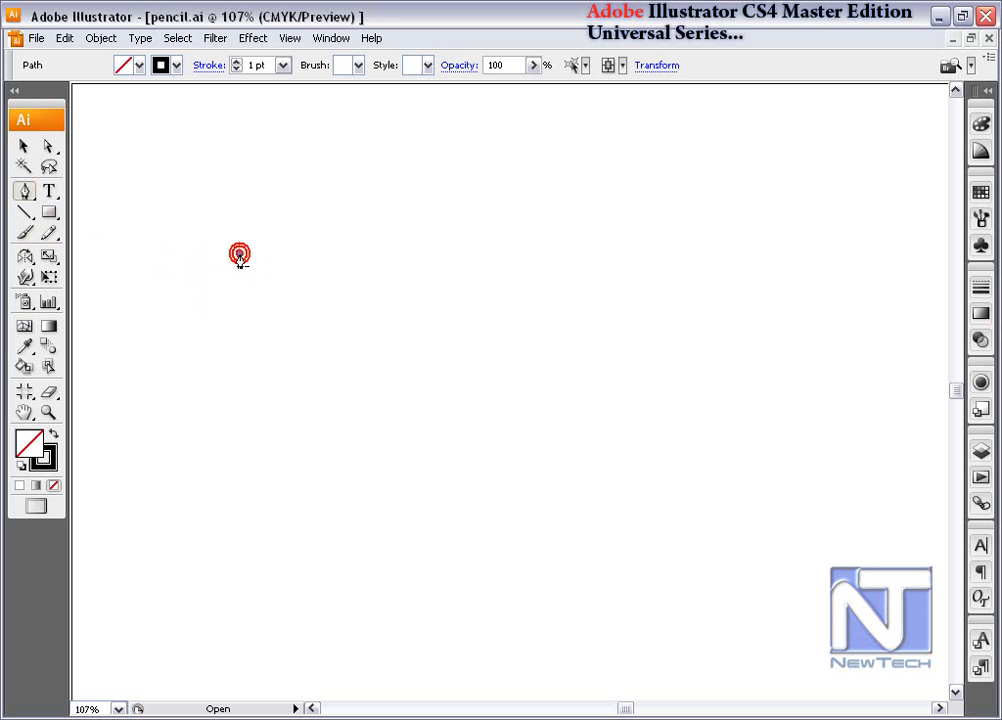
{"action": "left_click", "coordinate": [242, 345]}
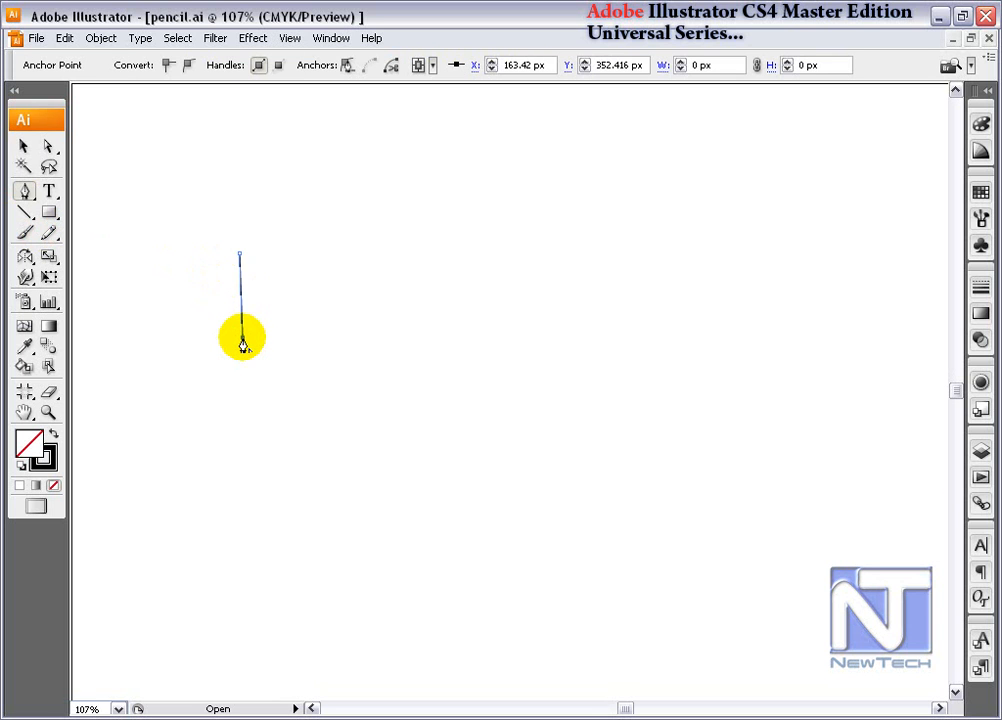
{"action": "key", "text": "ctrl+z"}
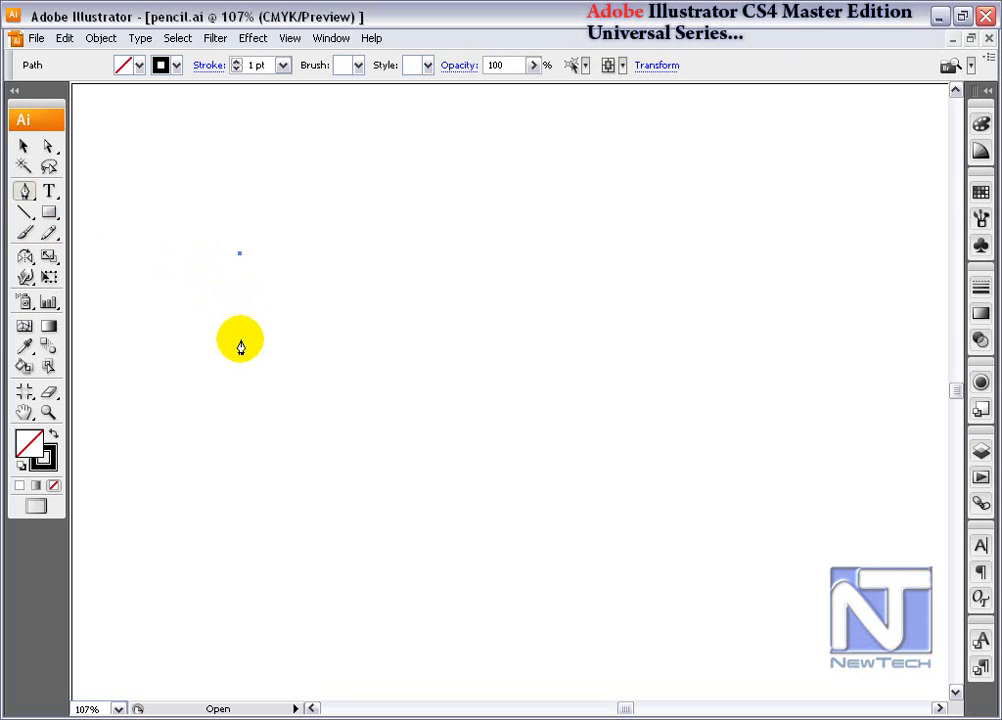
{"action": "left_click", "coordinate": [239, 339]}
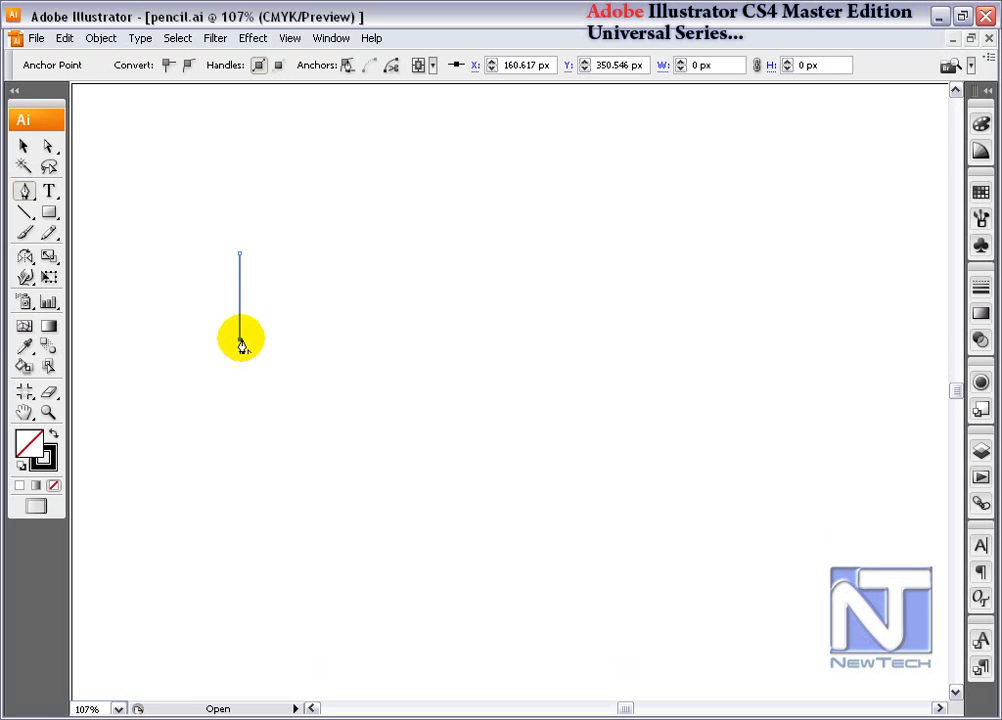
- Pull a handle up from the lower anchor, add a curved segment ending at about X 204, Y 332 px, and raise its arch
{"action": "left_click_drag", "start_coordinate": [239, 340], "coordinate": [282, 298]}
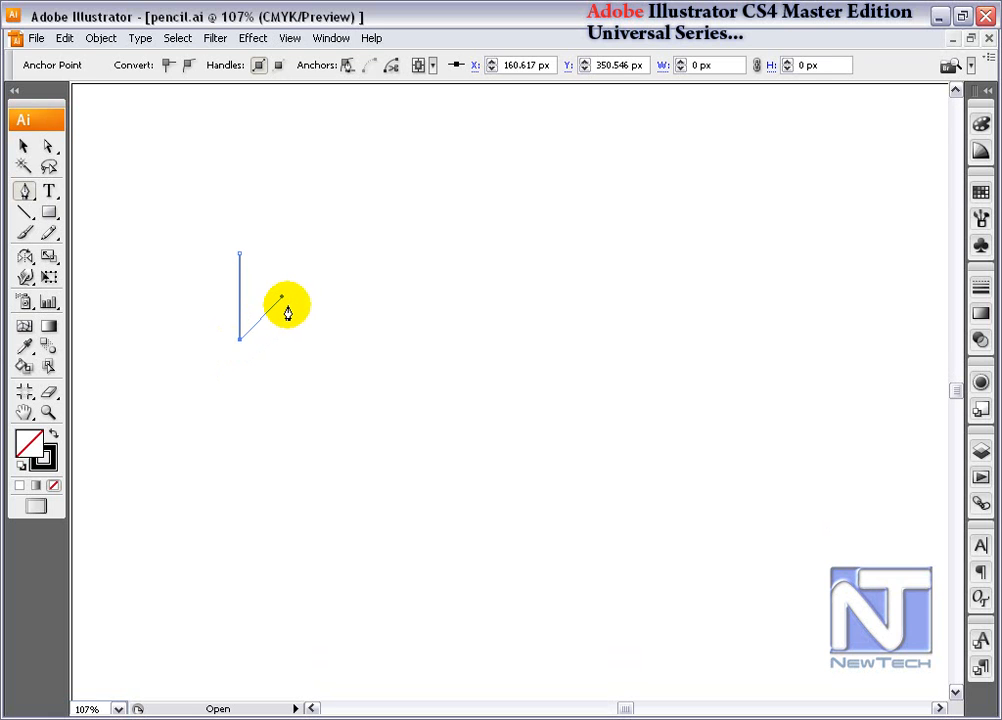
{"action": "left_click", "coordinate": [284, 358]}
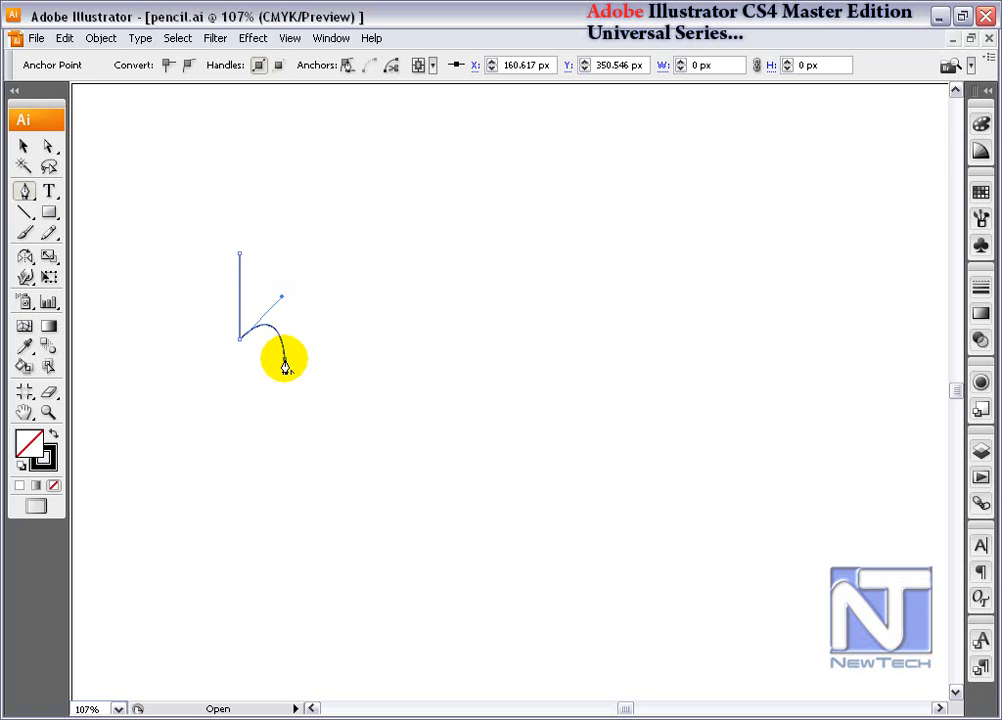
{"action": "left_click", "coordinate": [285, 360]}
{"action": "left_click", "coordinate": [268, 378]}
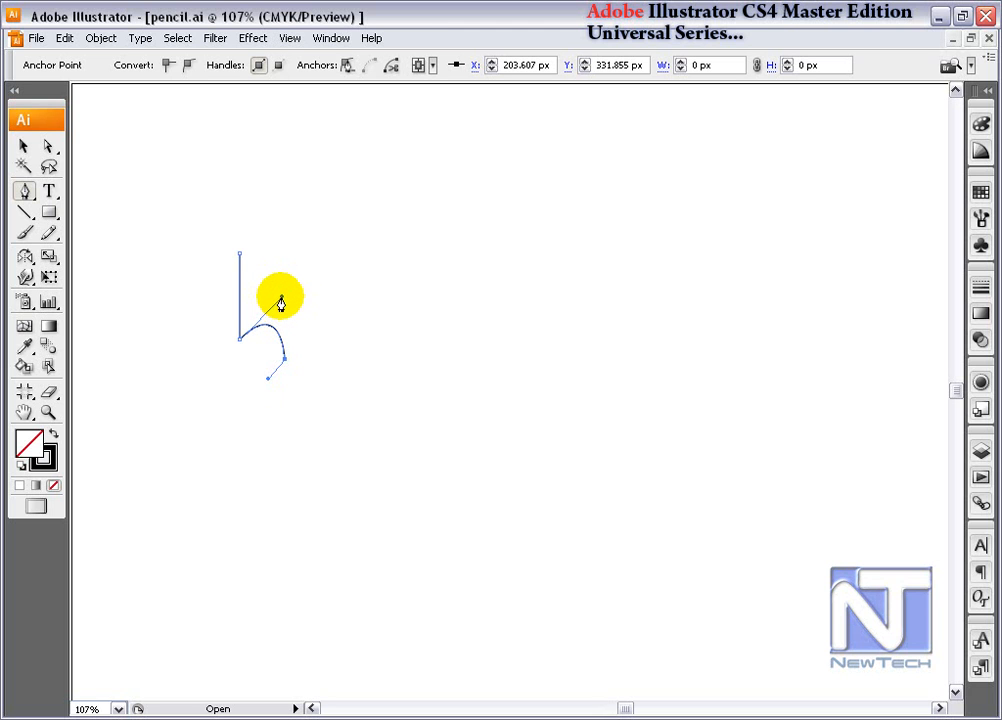
{"action": "key", "text": "ctrl+z"}
{"action": "left_click_drag", "start_coordinate": [284, 301], "coordinate": [333, 331]}
{"action": "left_click", "coordinate": [262, 340], "text": "ctrl"}
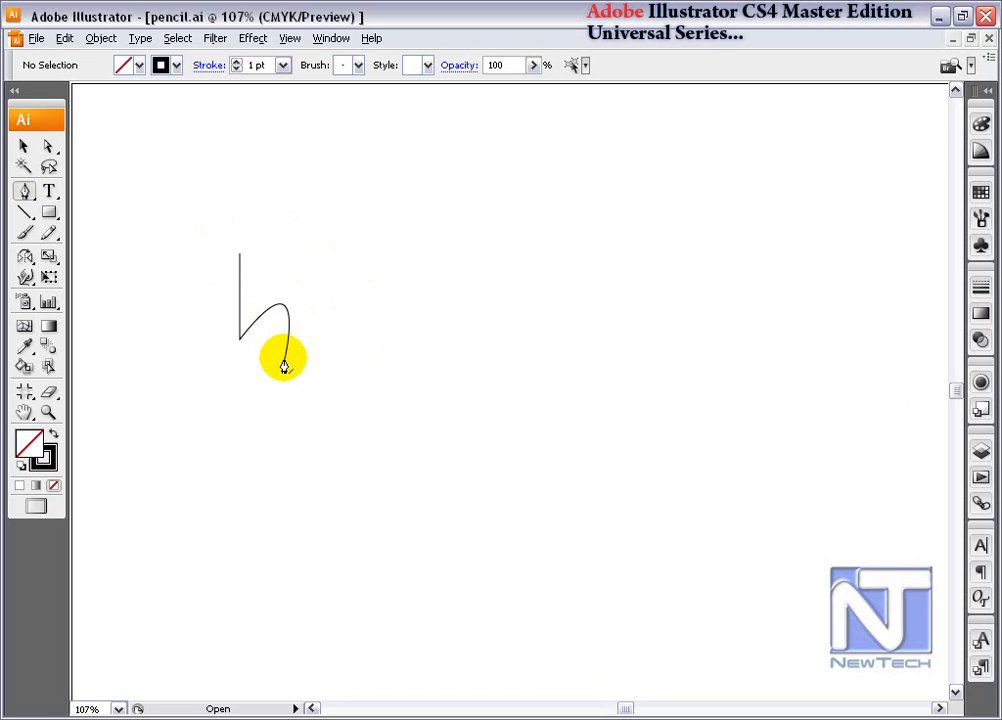
- Continue from the open end with a second curve to about X 265, Y 379 px, and swing its end handle so it bows downward
{"action": "left_click", "coordinate": [285, 362]}
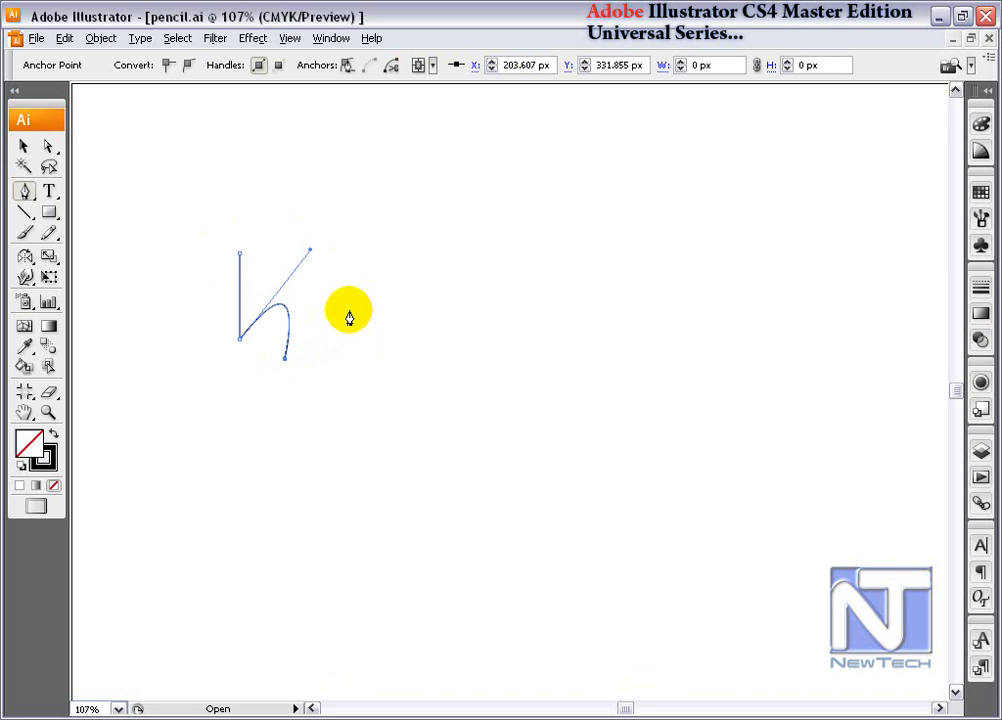
{"action": "left_click_drag", "start_coordinate": [348, 309], "coordinate": [380, 352]}
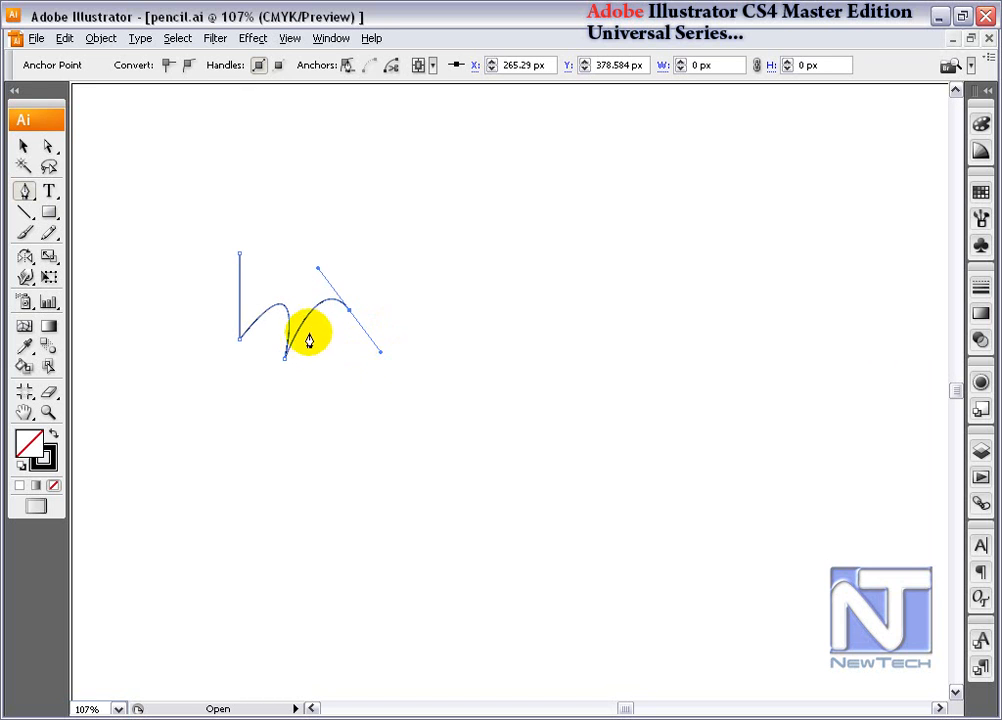
{"action": "left_click", "coordinate": [49, 147]}
{"action": "mouse_move", "coordinate": [320, 272]}
{"action": "left_mouse_down"}
{"action": "mouse_move", "coordinate": [332, 270]}
{"action": "mouse_move", "coordinate": [311, 244]}
{"action": "mouse_move", "coordinate": [284, 244]}
{"action": "mouse_move", "coordinate": [311, 273]}
{"action": "mouse_move", "coordinate": [327, 253]}
{"action": "mouse_move", "coordinate": [312, 275]}
{"action": "left_mouse_up"}
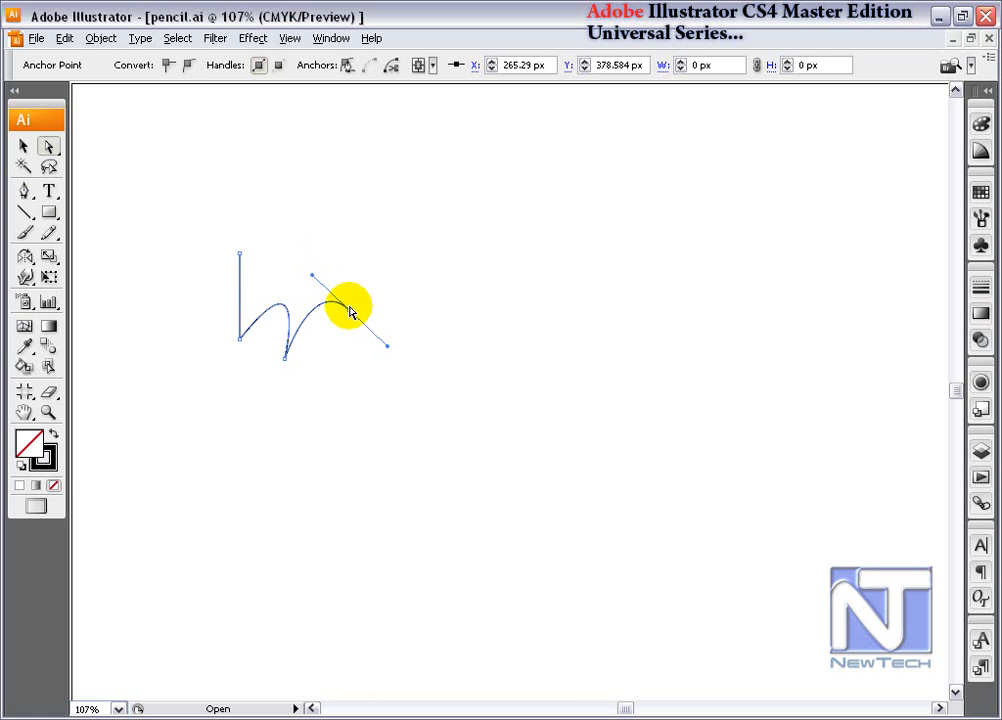
{"action": "left_click", "coordinate": [24, 190]}
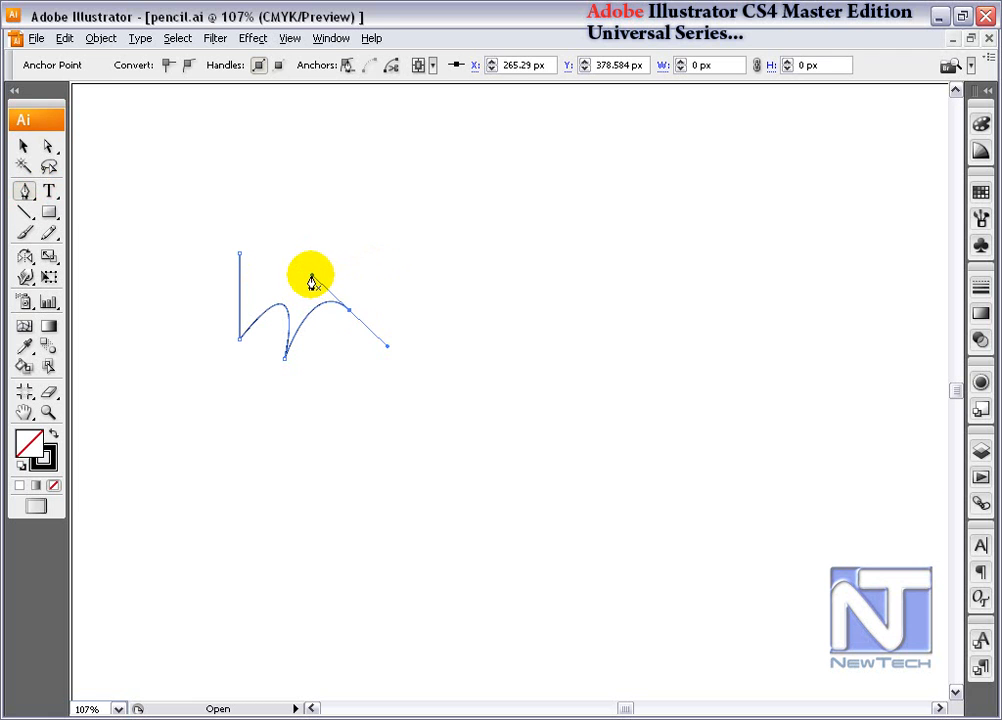
{"action": "left_click_drag", "start_coordinate": [313, 277], "coordinate": [347, 371]}
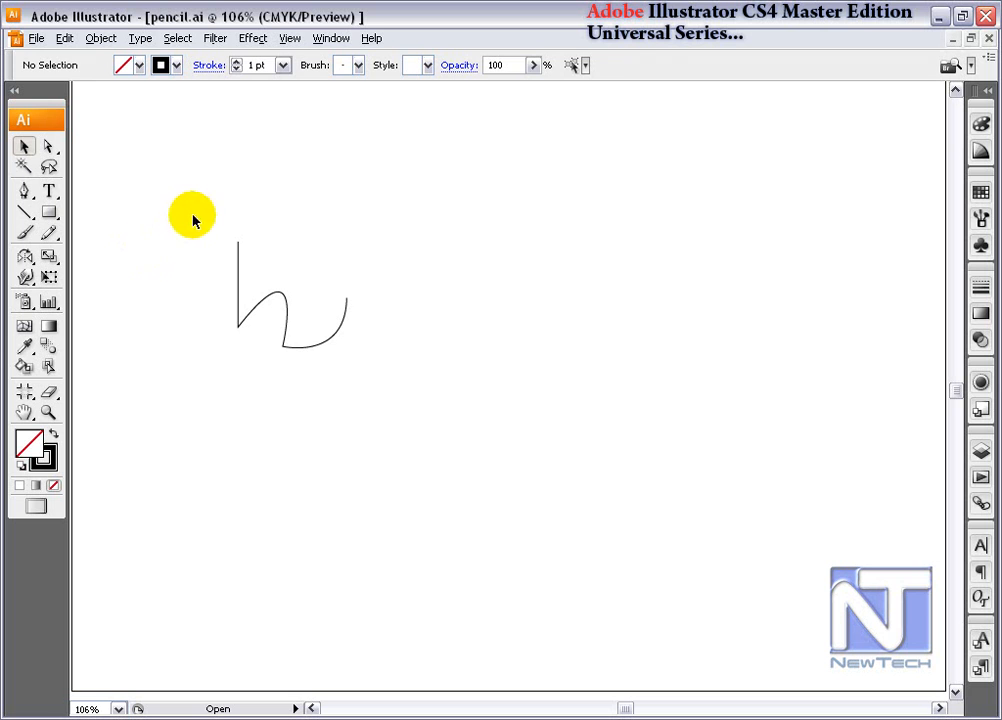
- Add an anchor point partway along the path's vertical segment, and remove it with the Delete Anchor Point tool
{"action": "left_click_drag", "start_coordinate": [193, 220], "coordinate": [384, 387]}
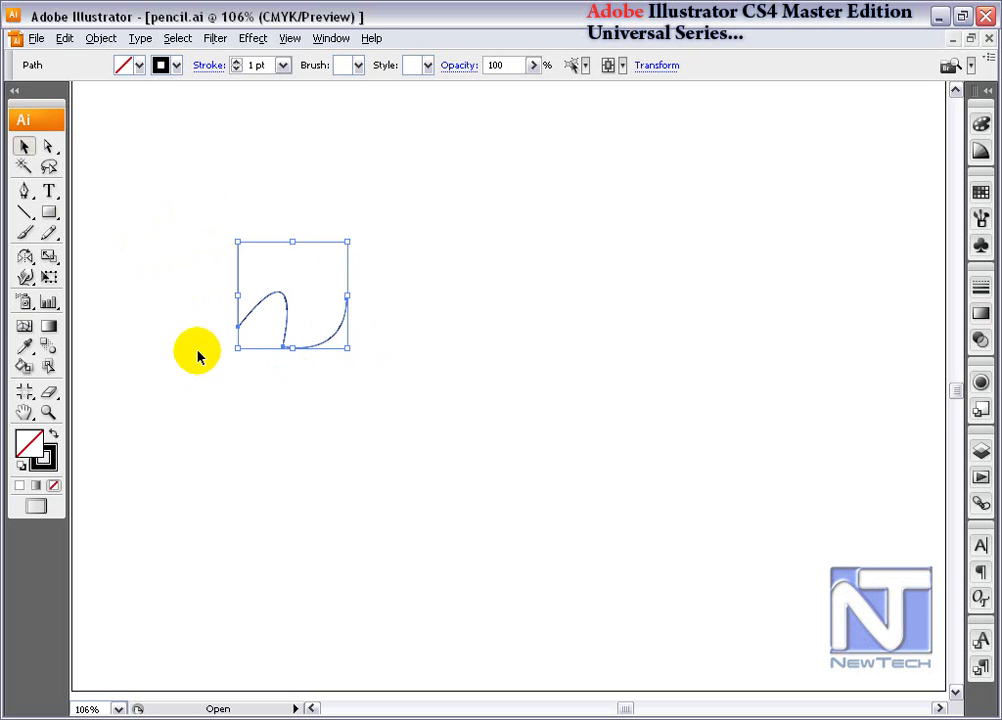
{"action": "left_click", "coordinate": [48, 146]}
{"action": "left_click", "coordinate": [24, 191]}
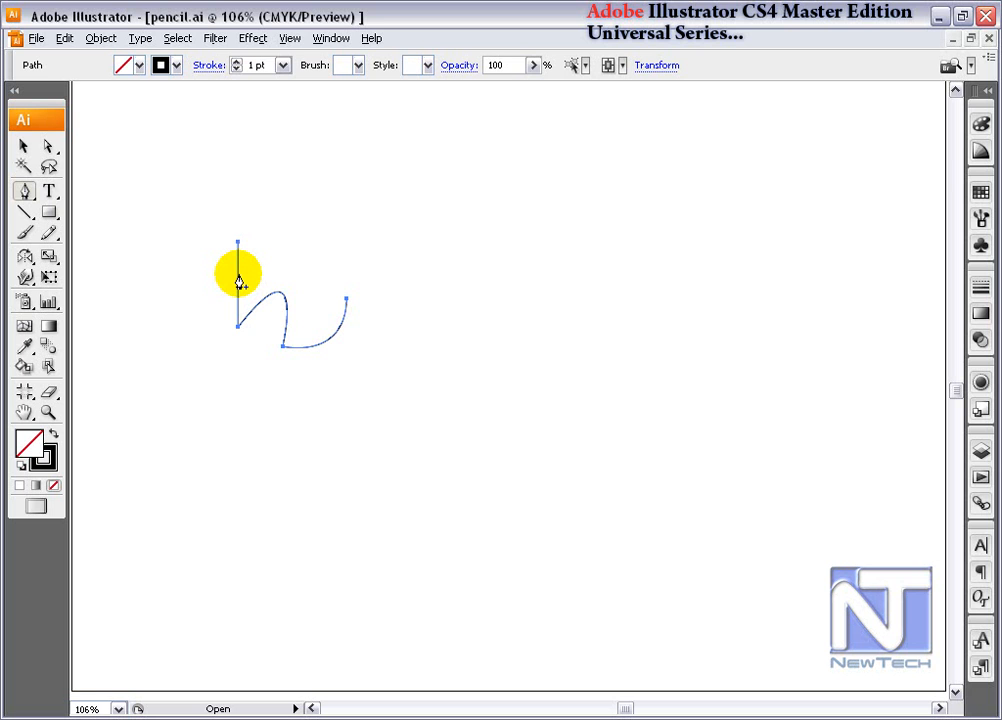
{"action": "left_click", "coordinate": [238, 273]}
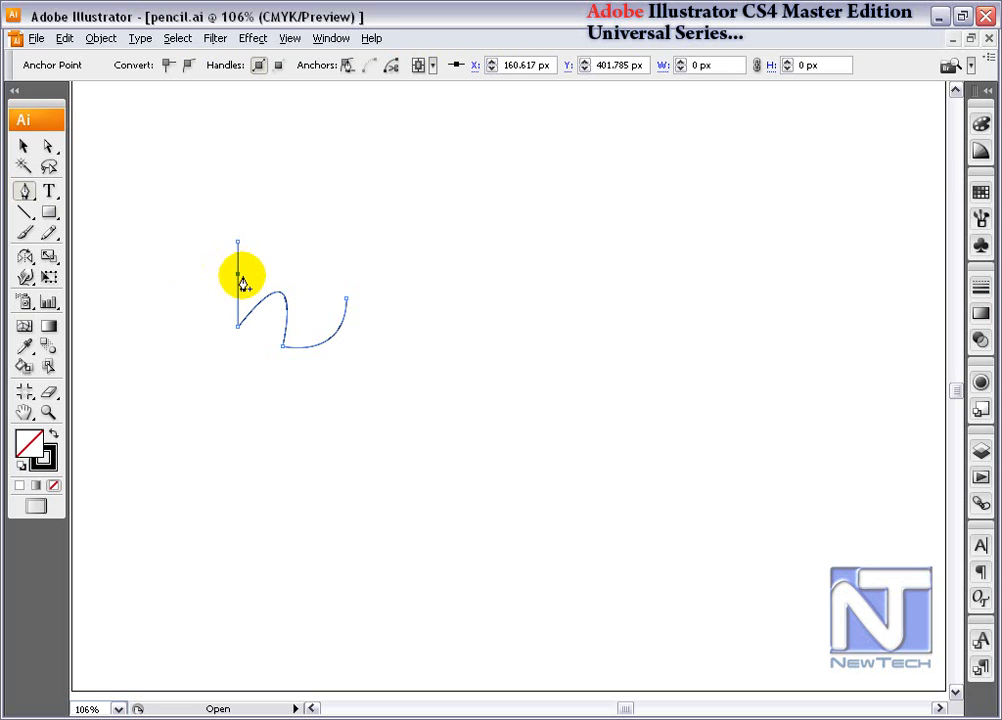
{"action": "left_click_drag", "start_coordinate": [26, 196], "coordinate": [227, 244]}
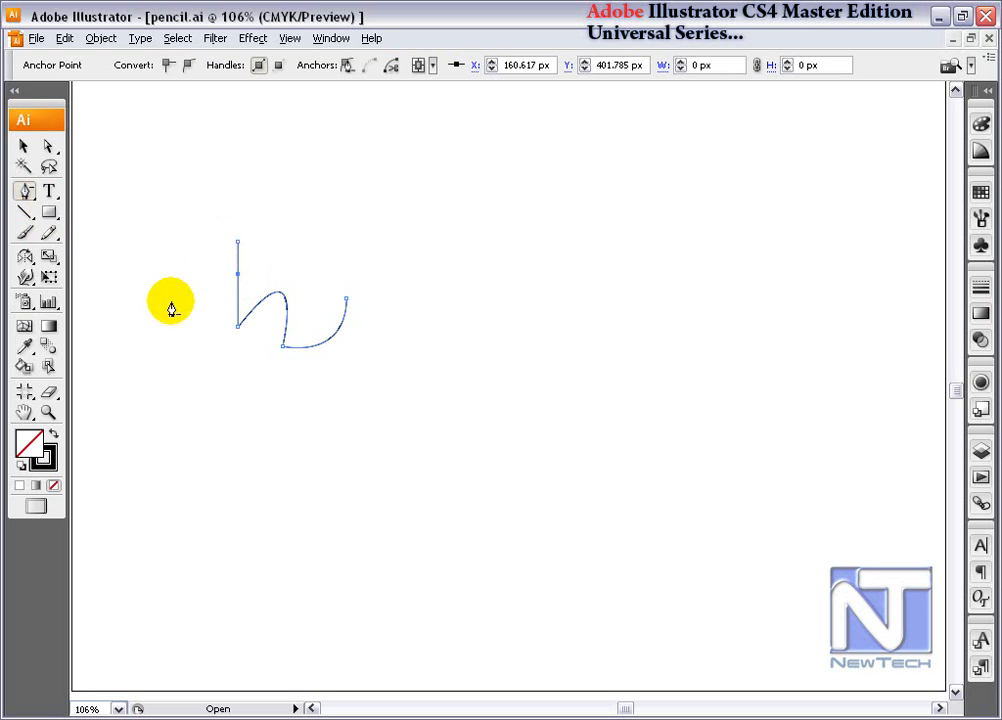
{"action": "left_click", "coordinate": [238, 274]}
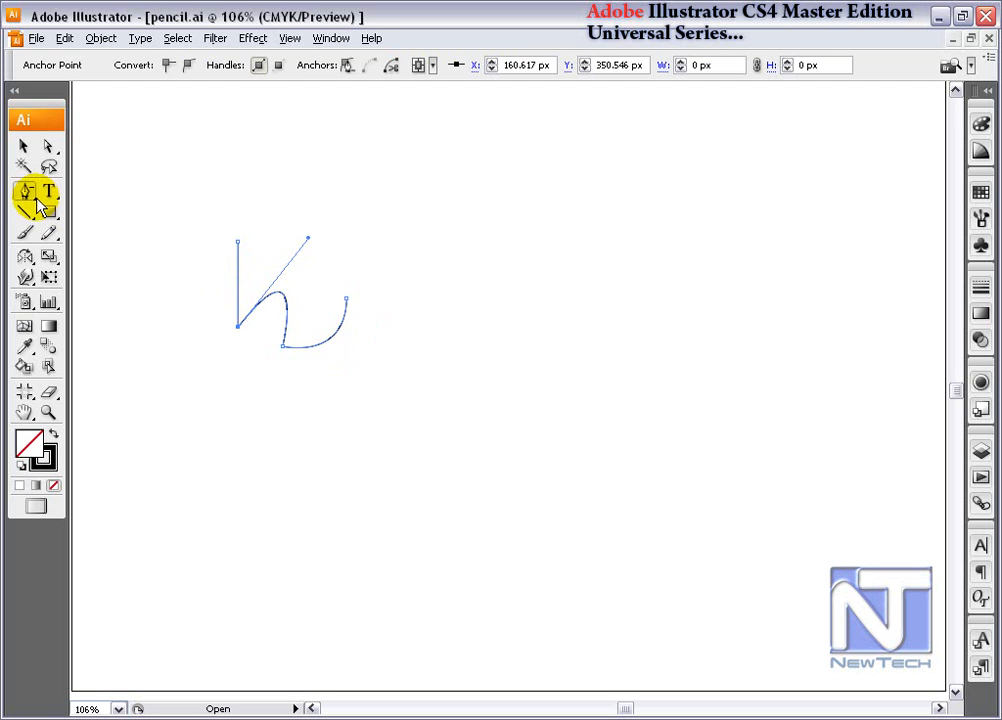
- Add an anchor point on the path's vertical segment at about Y 398 px, and delete the anchor joining the two curves
{"action": "left_click_drag", "start_coordinate": [24, 192], "coordinate": [165, 222]}
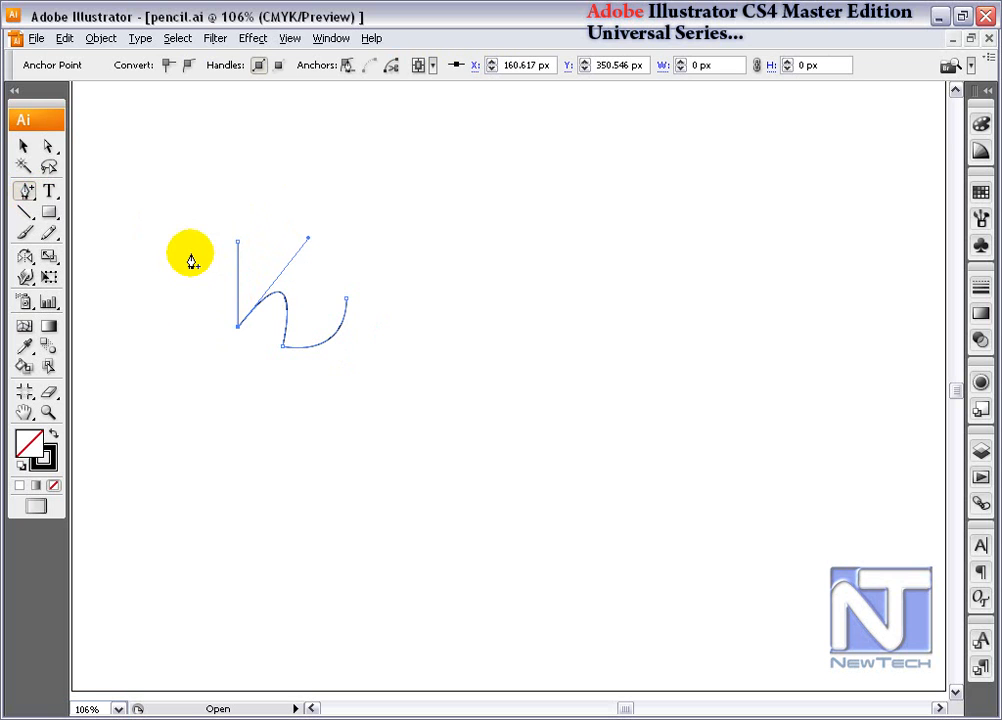
{"action": "left_click", "coordinate": [233, 285]}
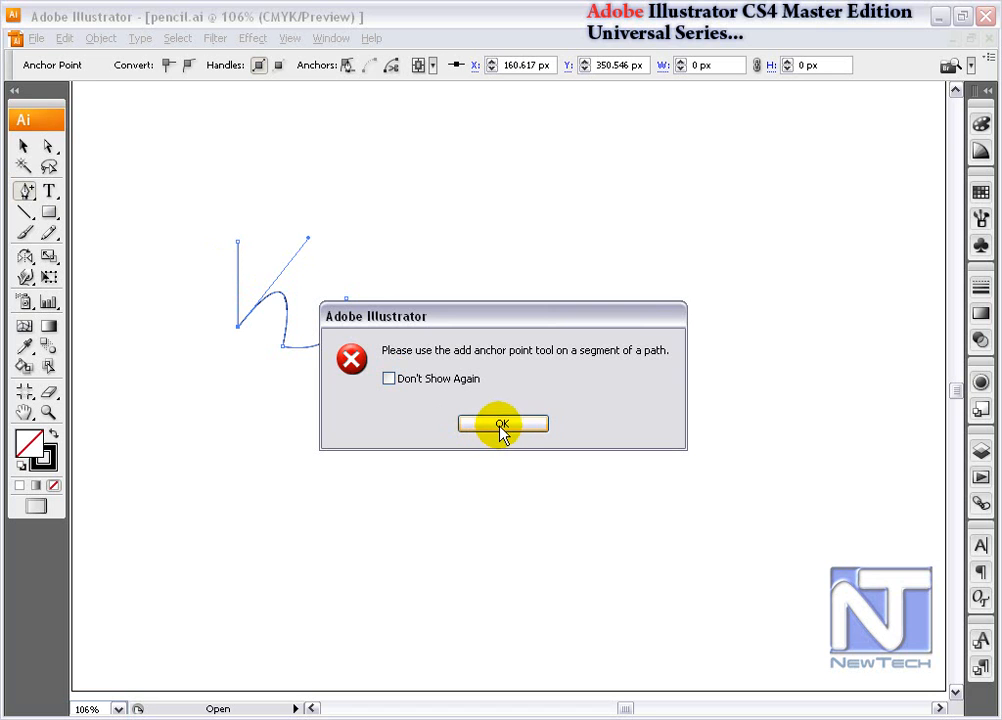
{"action": "left_click", "coordinate": [501, 425]}
{"action": "left_click", "coordinate": [237, 282]}
{"action": "left_click_drag", "start_coordinate": [24, 190], "coordinate": [155, 210]}
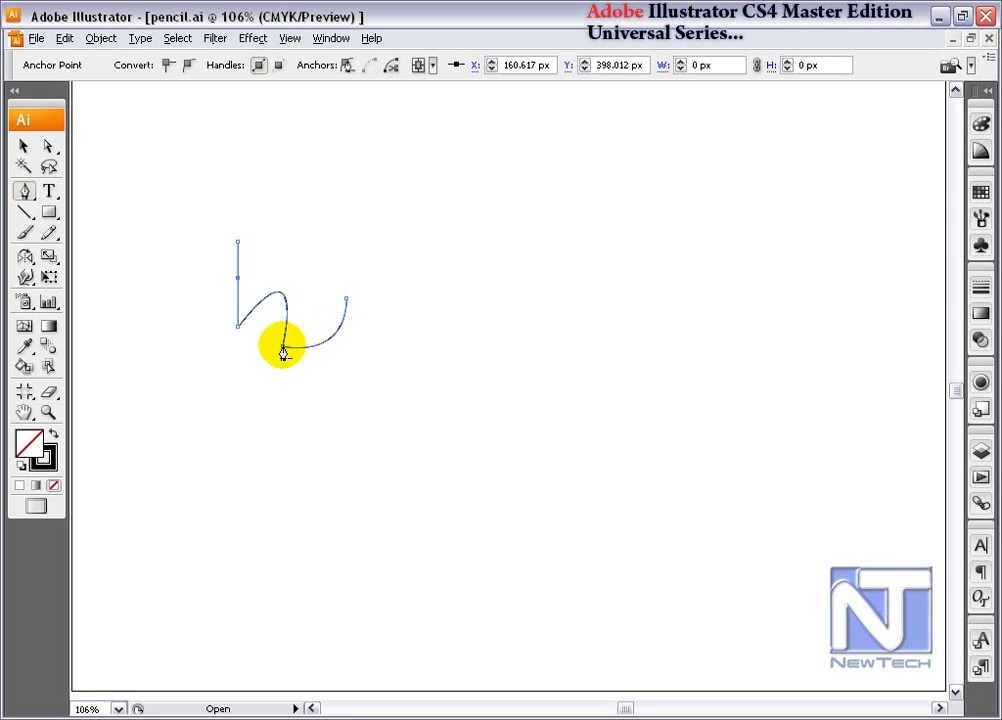
{"action": "left_click", "coordinate": [284, 350]}
- Select the whole path and apply Add Anchor Points to insert extra anchors along its segments
{"action": "left_click", "coordinate": [21, 146]}
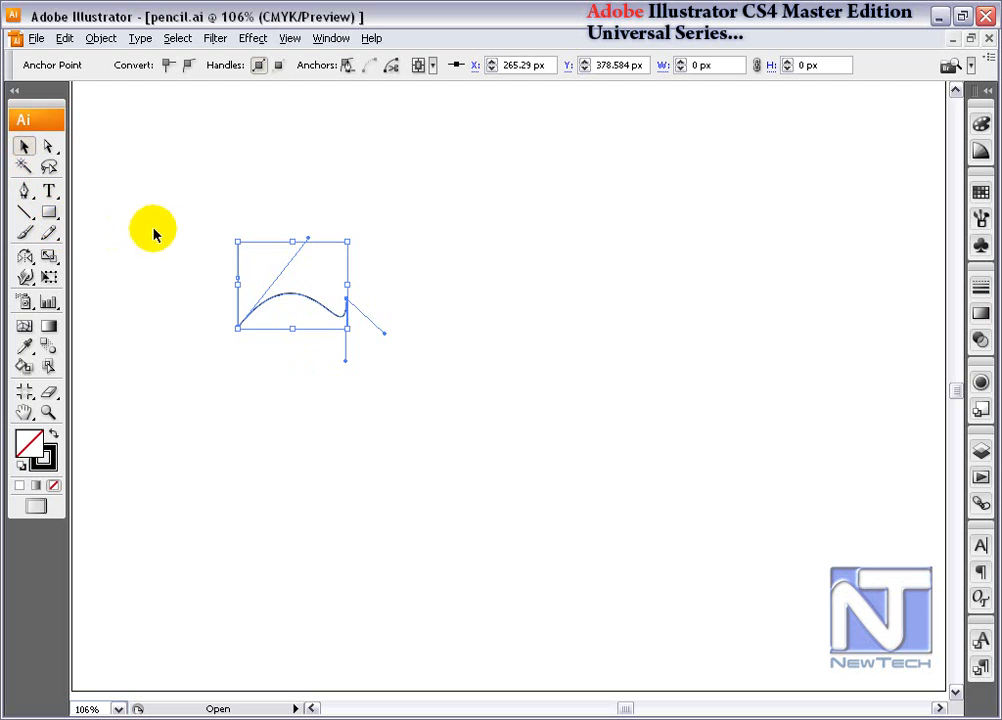
{"action": "left_click_drag", "start_coordinate": [199, 212], "coordinate": [340, 324]}
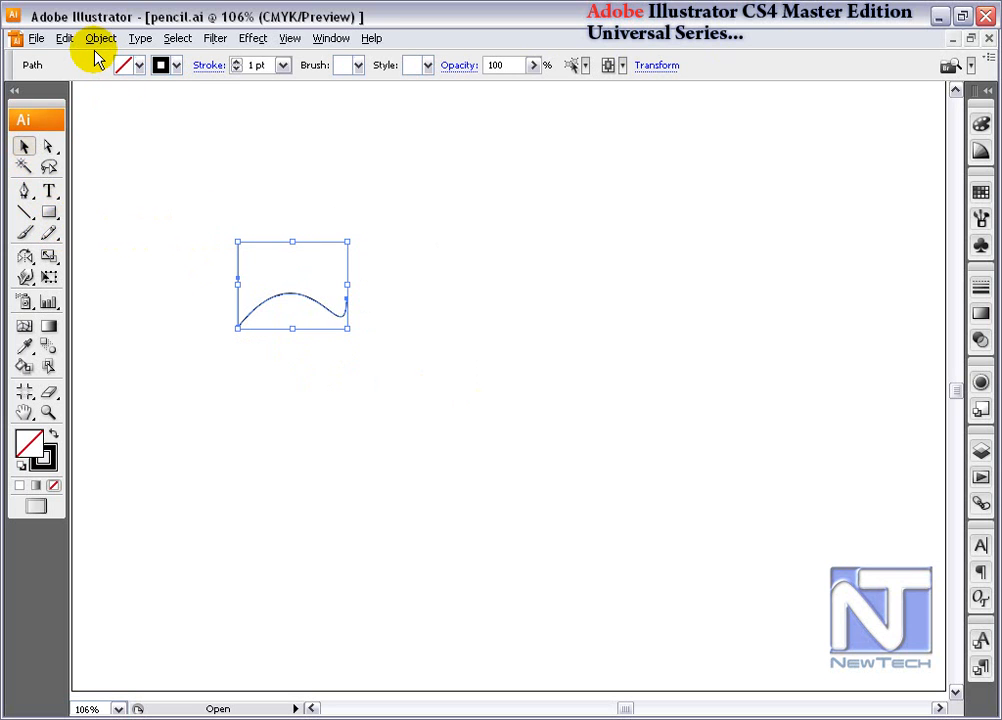
{"action": "left_click", "coordinate": [99, 42]}
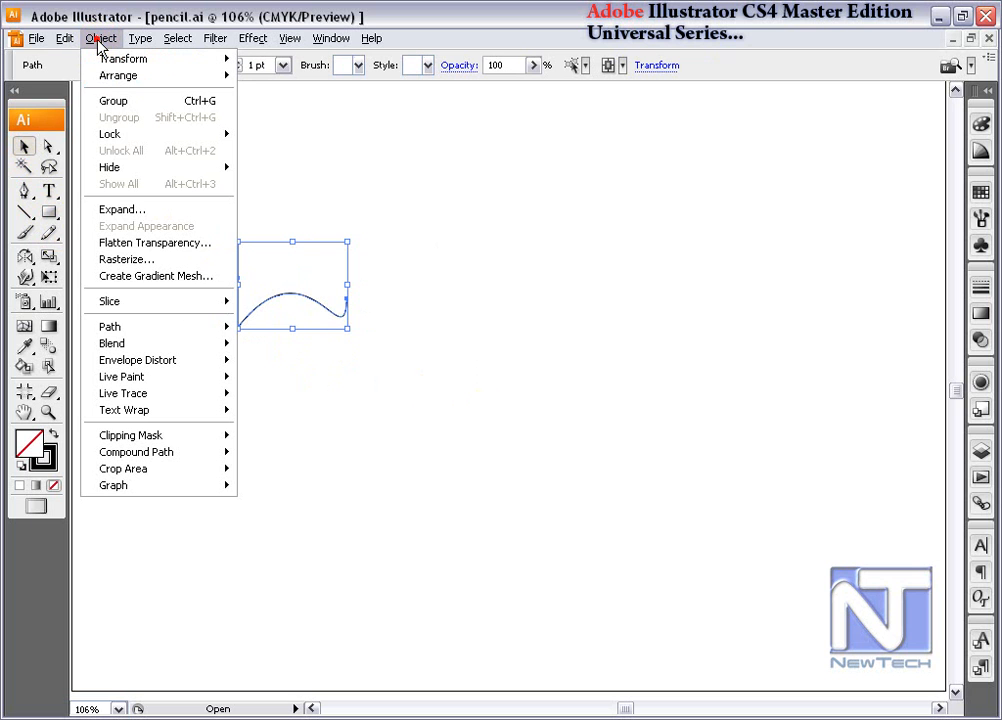
{"action": "mouse_move", "coordinate": [161, 330]}
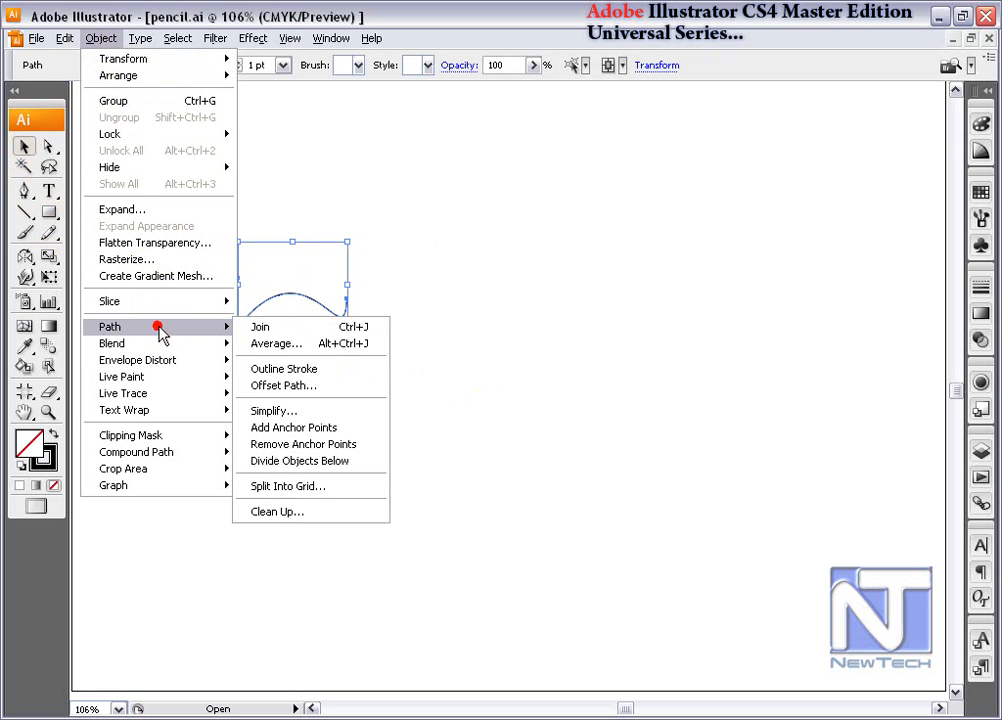
{"action": "left_click", "coordinate": [340, 428]}
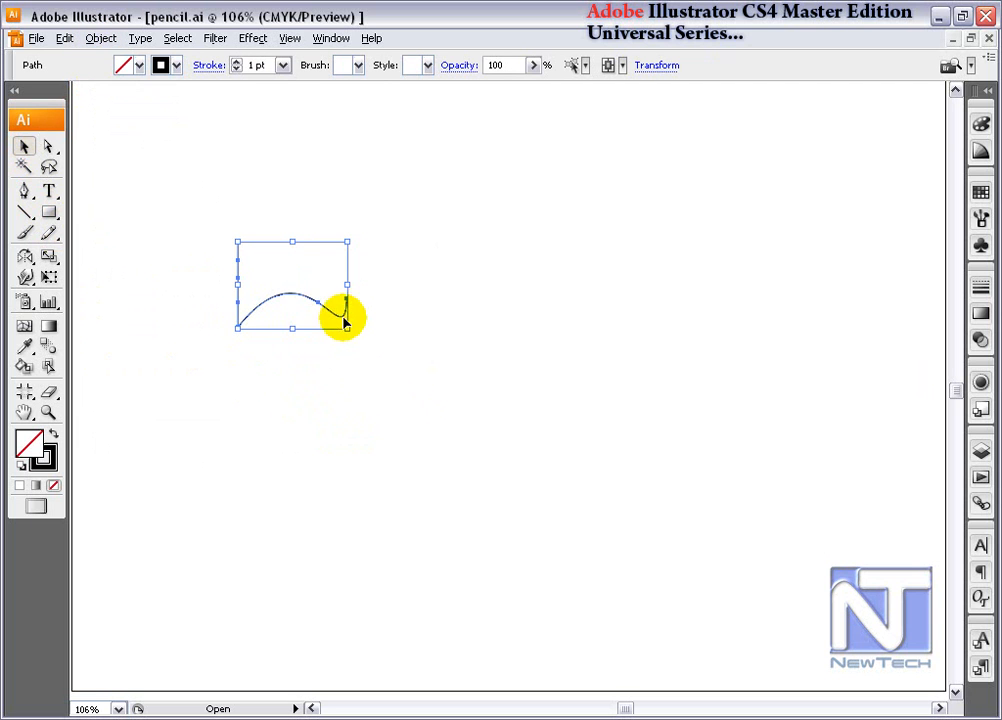
- Move the added anchor on the curve down to about X 222, Y 319 px, and select the path's two end anchors
{"action": "left_click", "coordinate": [290, 205]}
{"action": "left_click_drag", "start_coordinate": [289, 284], "coordinate": [300, 318]}
{"action": "key", "text": "a"}
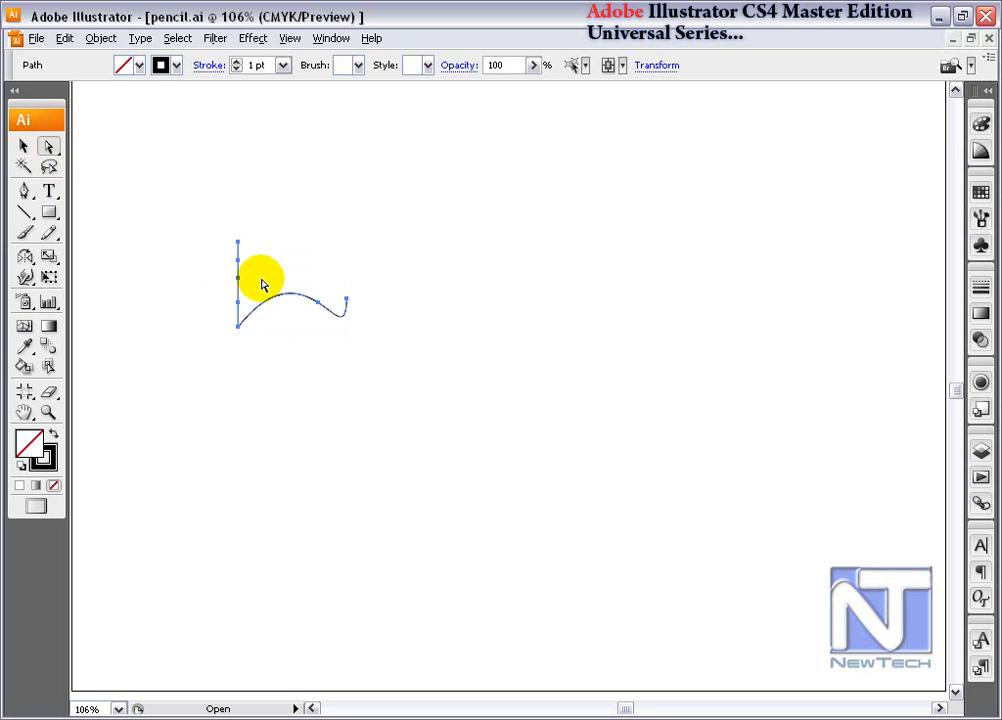
{"action": "left_click", "coordinate": [318, 302]}
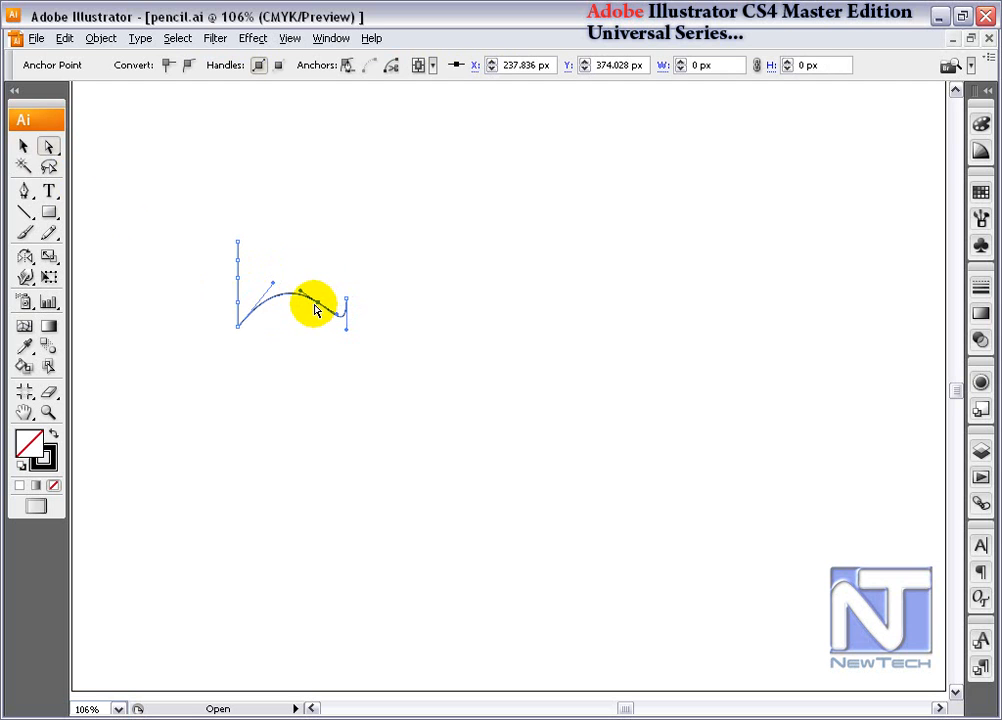
{"action": "left_click_drag", "start_coordinate": [319, 302], "coordinate": [305, 365]}
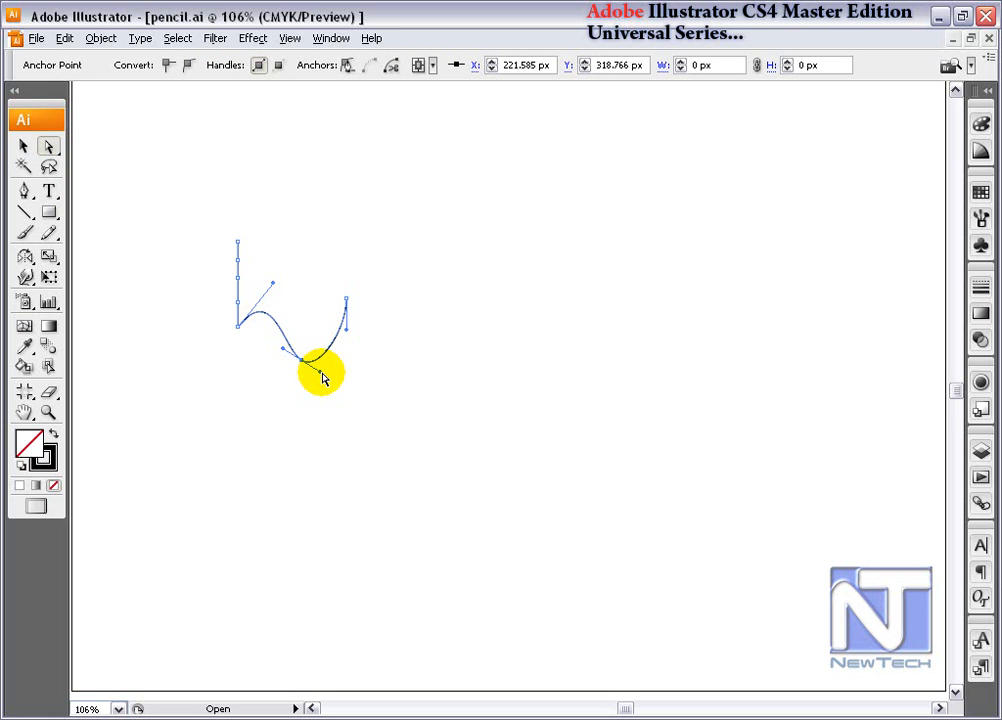
{"action": "left_click_drag", "start_coordinate": [224, 217], "coordinate": [272, 254]}
{"action": "left_click_drag", "start_coordinate": [327, 284], "coordinate": [359, 314]}
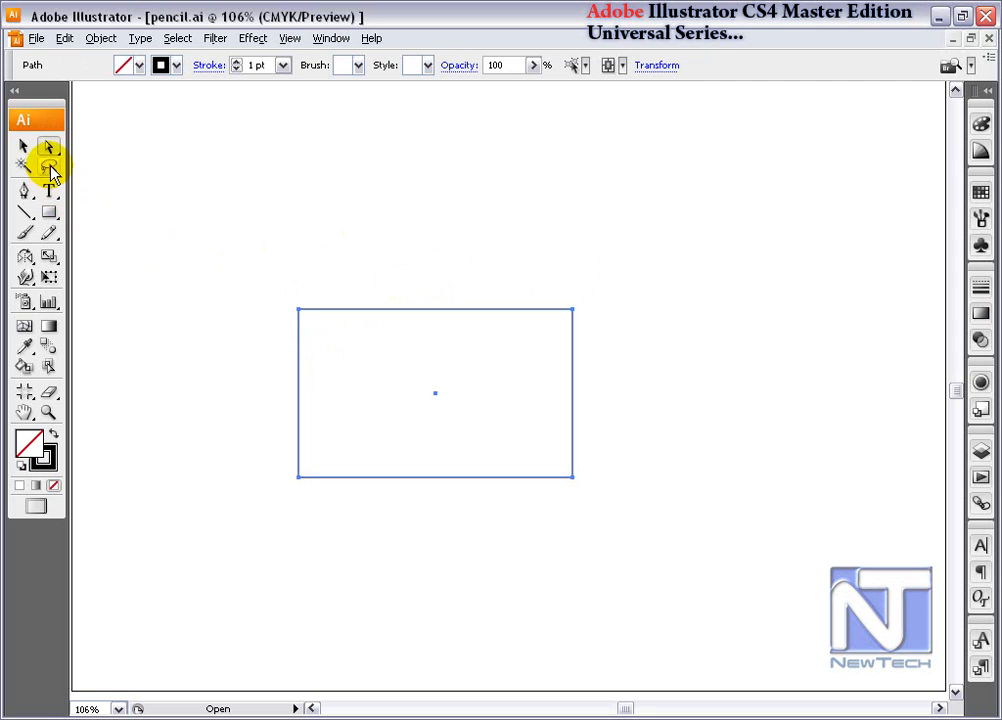
- Lasso the rectangle's upper-left anchor and its upper edge, and try moving that edge upward with Direct Selection
{"action": "left_click", "coordinate": [49, 167]}
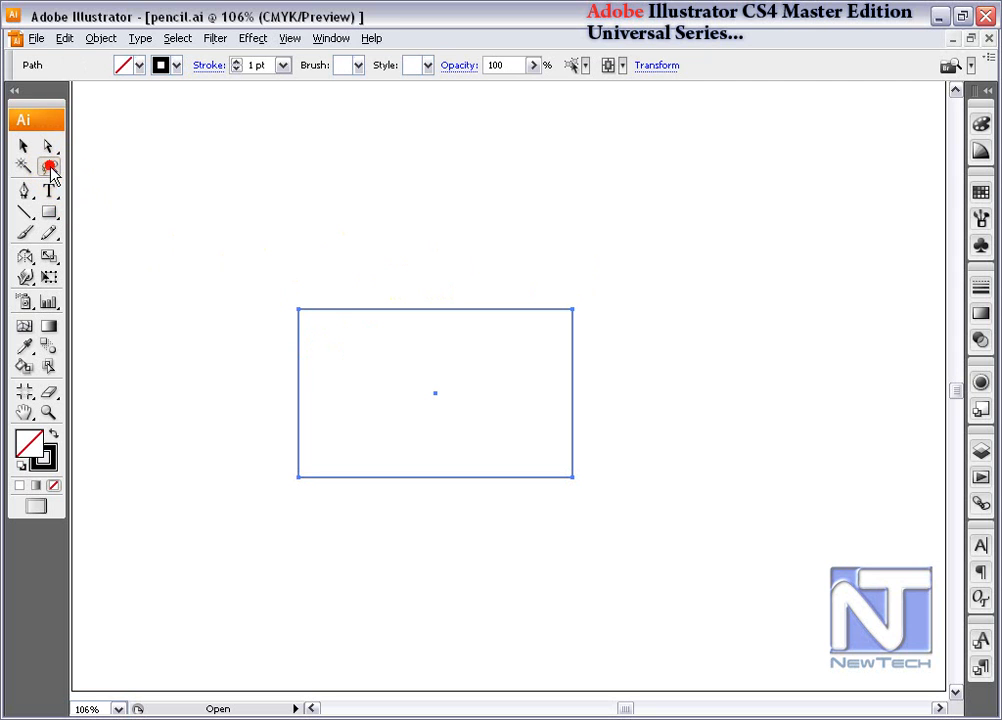
{"action": "mouse_move", "coordinate": [284, 300]}
{"action": "left_mouse_down"}
{"action": "mouse_move", "coordinate": [293, 328]}
{"action": "mouse_move", "coordinate": [318, 318]}
{"action": "mouse_move", "coordinate": [295, 285]}
{"action": "mouse_move", "coordinate": [233, 322]}
{"action": "left_mouse_up"}
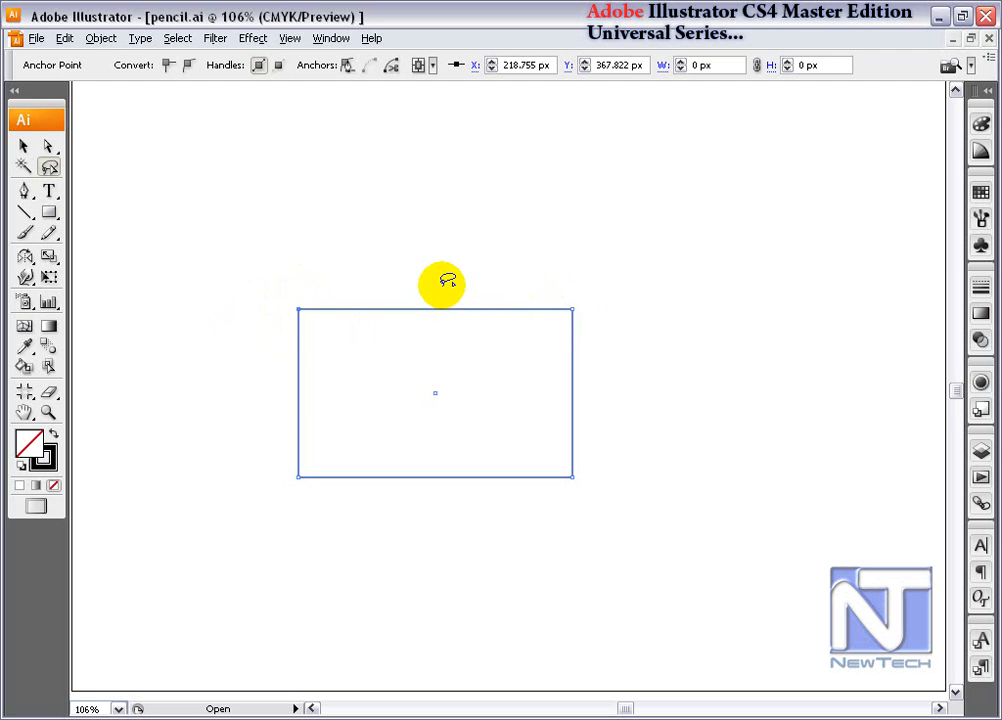
{"action": "mouse_move", "coordinate": [429, 281]}
{"action": "left_mouse_down"}
{"action": "mouse_move", "coordinate": [414, 291]}
{"action": "mouse_move", "coordinate": [427, 318]}
{"action": "mouse_move", "coordinate": [445, 277]}
{"action": "mouse_move", "coordinate": [425, 277]}
{"action": "left_mouse_up"}
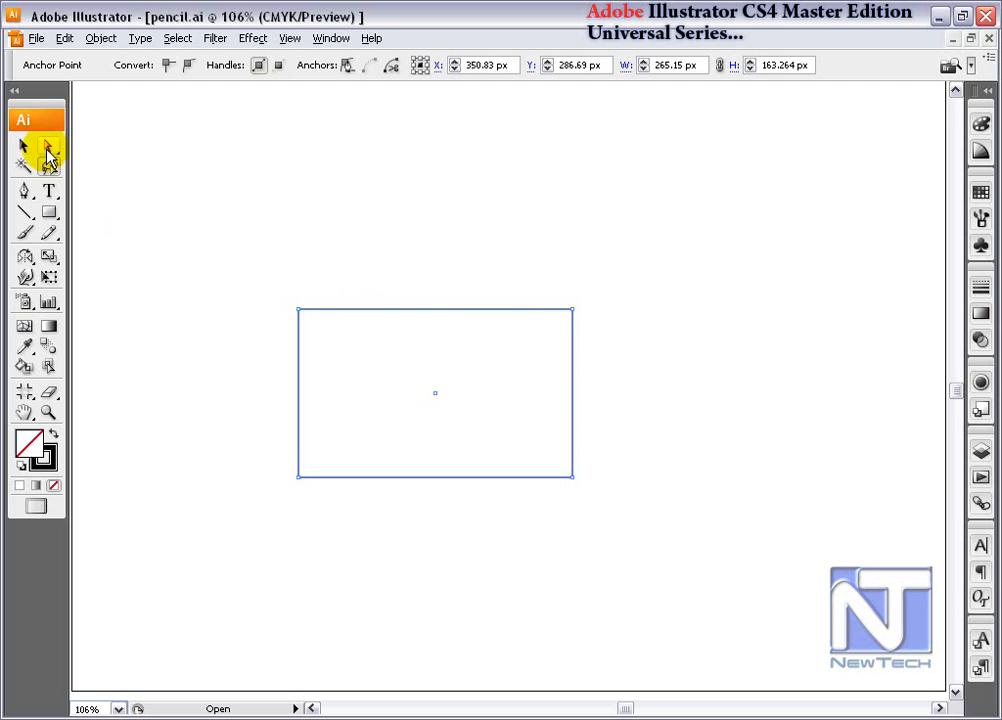
{"action": "left_click", "coordinate": [47, 148]}
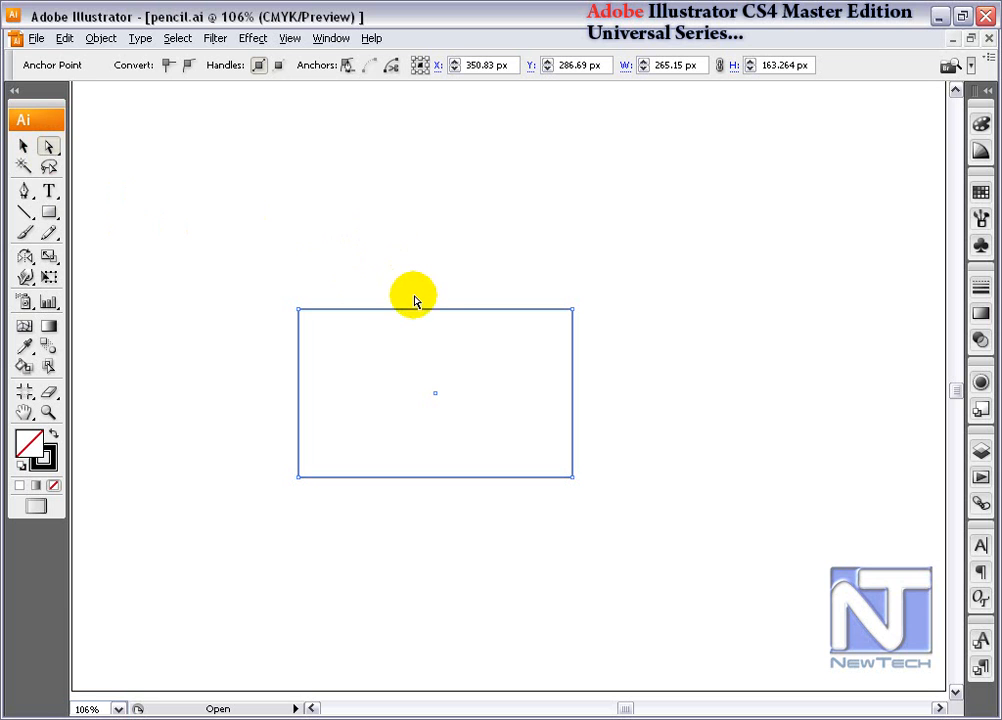
{"action": "left_click_drag", "start_coordinate": [424, 313], "coordinate": [425, 282]}
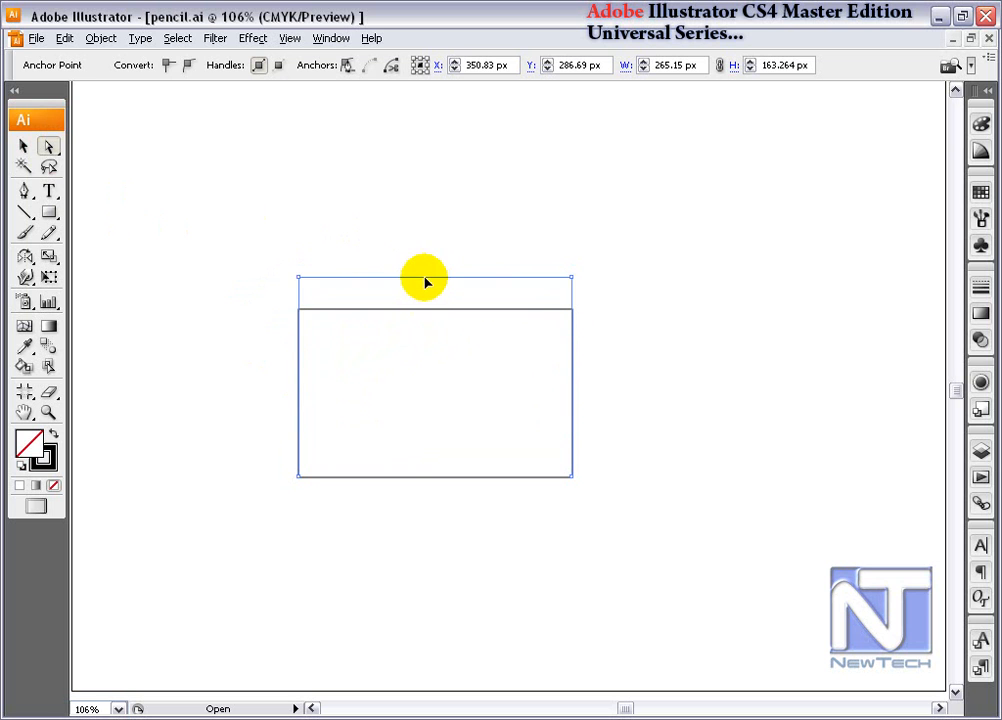
- Apply Add Anchor Points to the rectangle, and raise the new midpoints of its two vertical sides close to the upper corners
{"action": "left_click", "coordinate": [108, 41]}
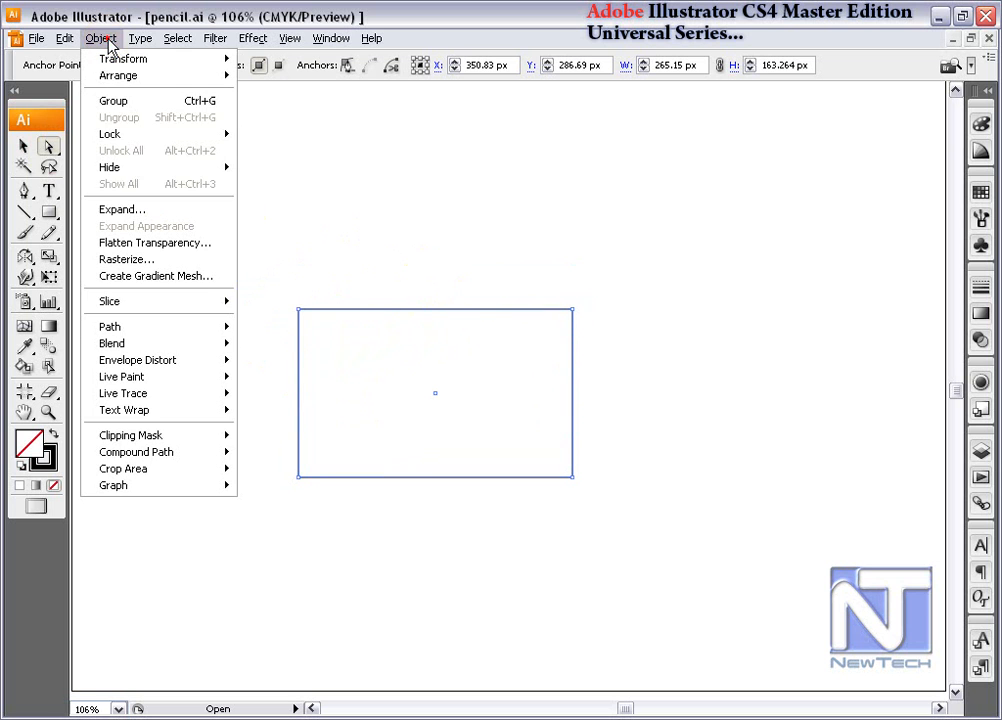
{"action": "left_click", "coordinate": [150, 326]}
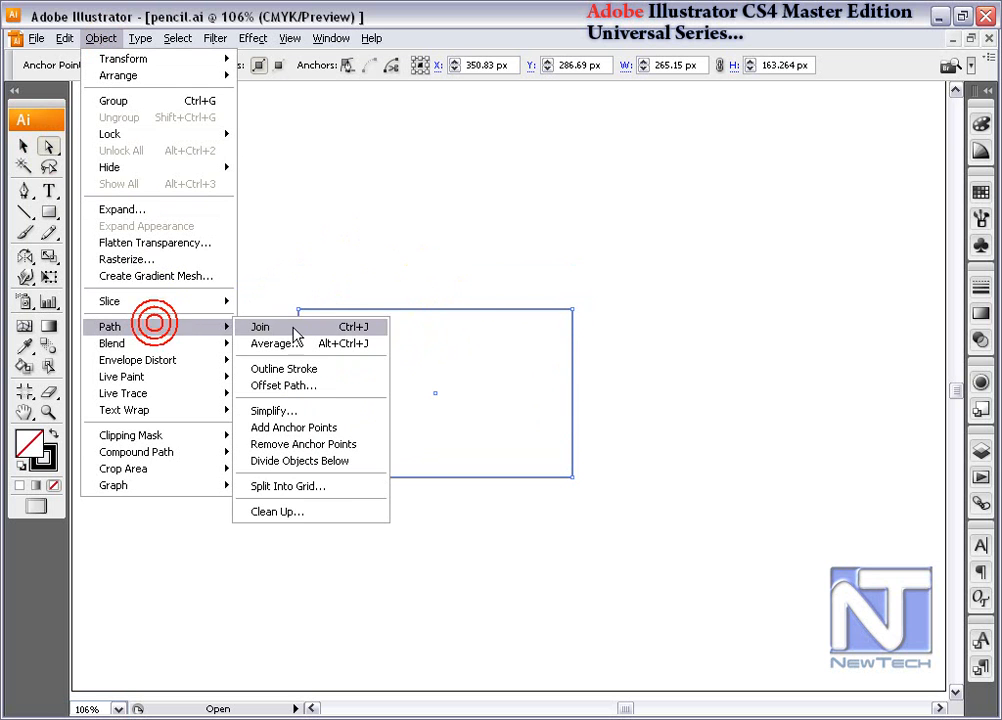
{"action": "left_click", "coordinate": [319, 430]}
{"action": "left_click_drag", "start_coordinate": [279, 383], "coordinate": [573, 340]}
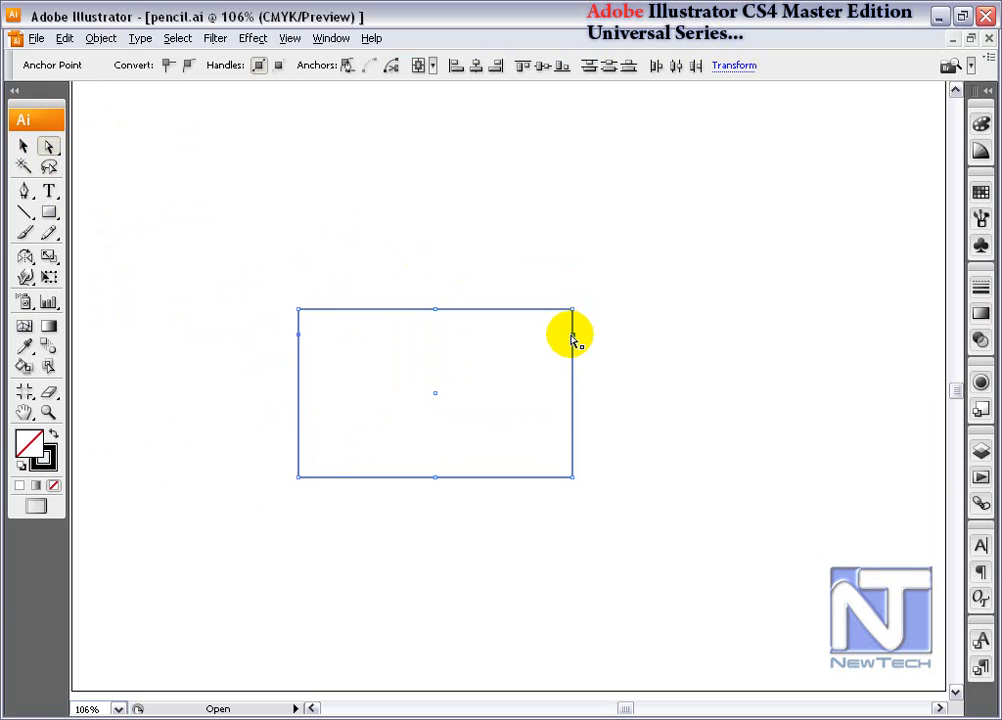
- Select the rectangle's upper anchors and scale them inward horizontally so both upper corners become angled
{"action": "left_click_drag", "start_coordinate": [286, 283], "coordinate": [588, 328]}
{"action": "left_click", "coordinate": [50, 257]}
{"action": "left_click_drag", "start_coordinate": [572, 310], "coordinate": [540, 311]}
- Raise the upper midpoint anchor into a peak, and pull the apex of a separate flap line down inside the body to form a V
{"action": "left_click", "coordinate": [48, 146]}
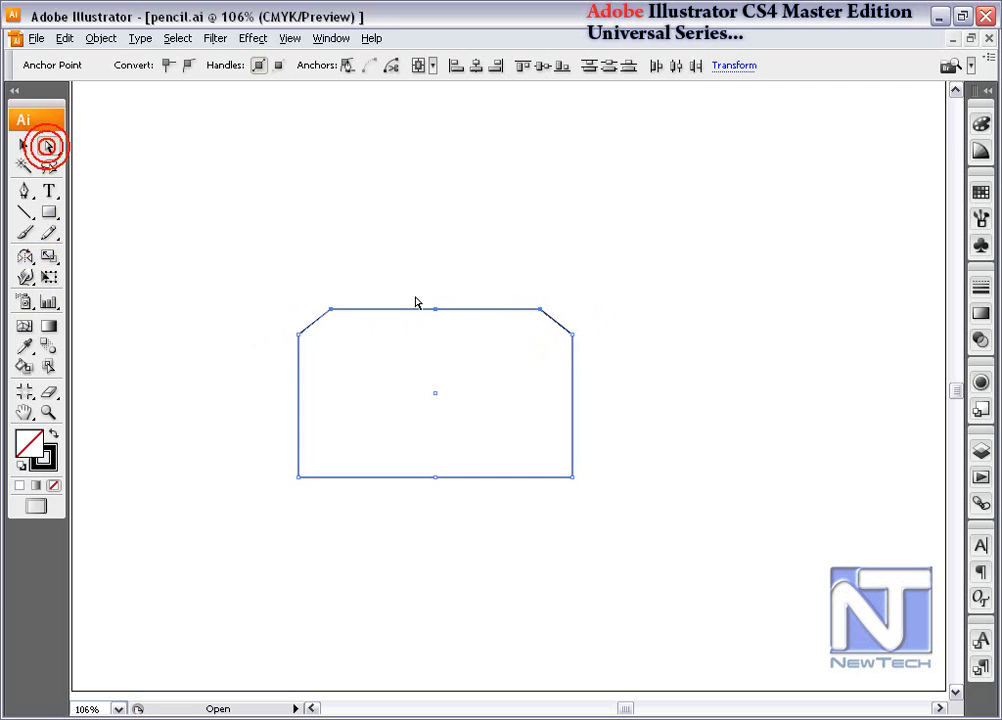
{"action": "left_click_drag", "start_coordinate": [425, 291], "coordinate": [437, 244]}
{"action": "left_click_drag", "start_coordinate": [437, 244], "coordinate": [441, 407]}
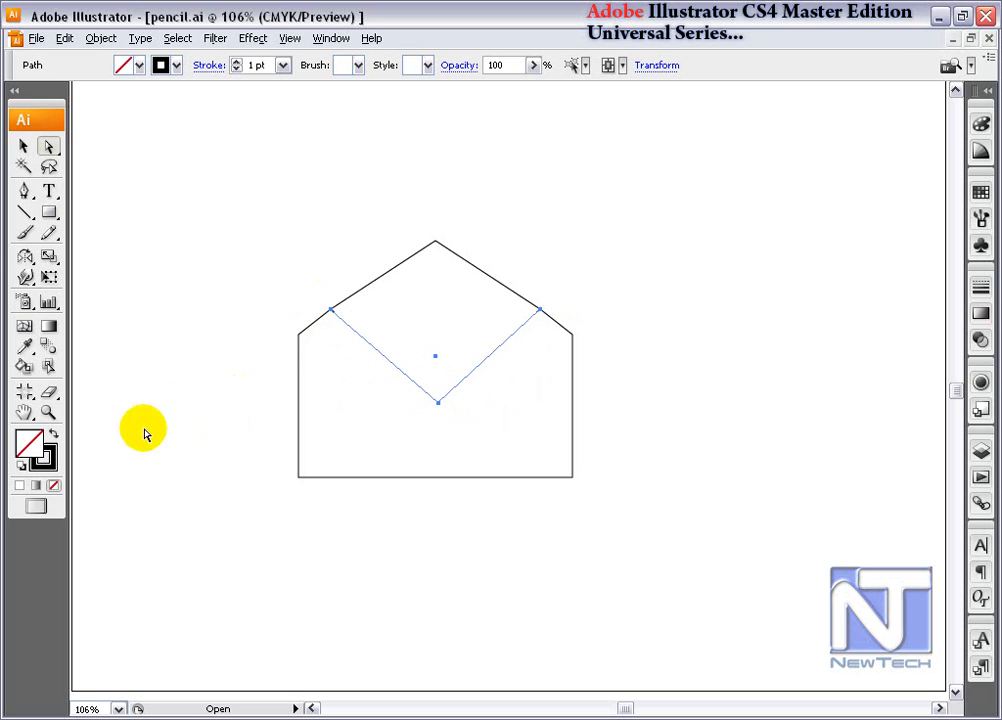
- Give the V-shaped flap line the default black stroke, remove its fill, and deselect it
{"action": "left_click", "coordinate": [22, 466]}
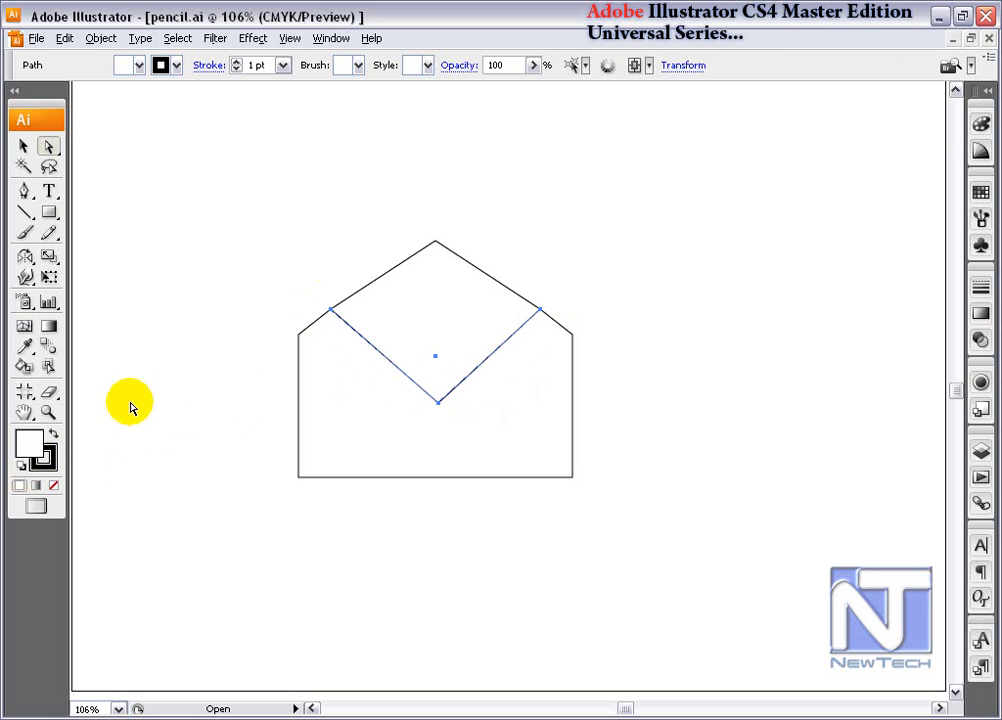
{"action": "left_click", "coordinate": [53, 485]}
{"action": "left_click", "coordinate": [92, 364]}
- Fill the envelope body with green, and give the V-shaped flap line a 3 pt red stroke
{"action": "left_click", "coordinate": [23, 146]}
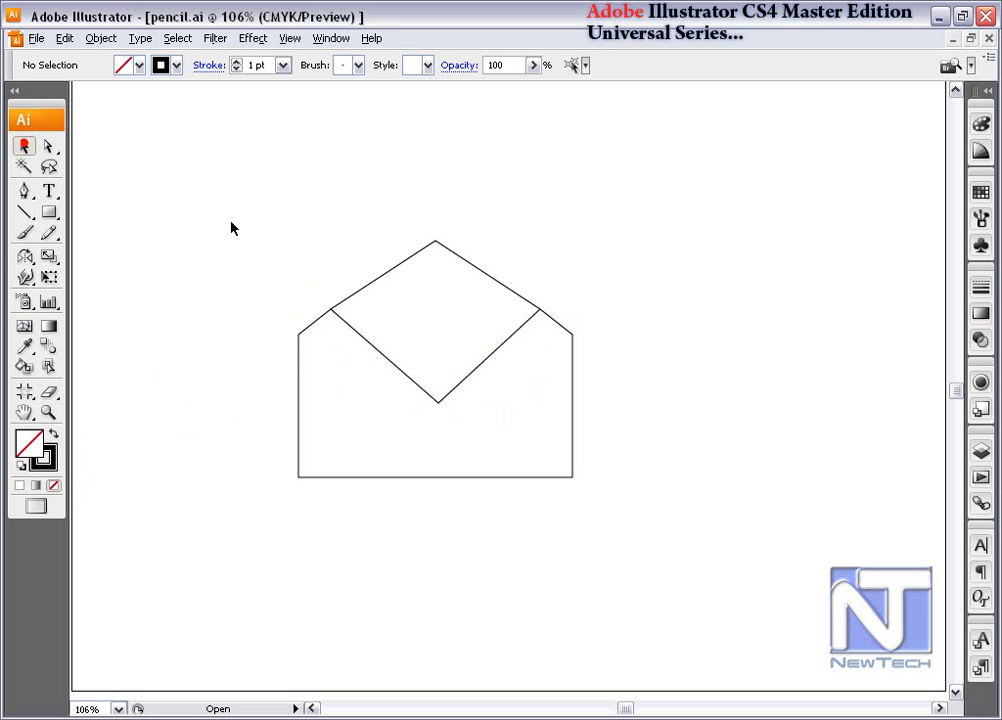
{"action": "left_click", "coordinate": [289, 390]}
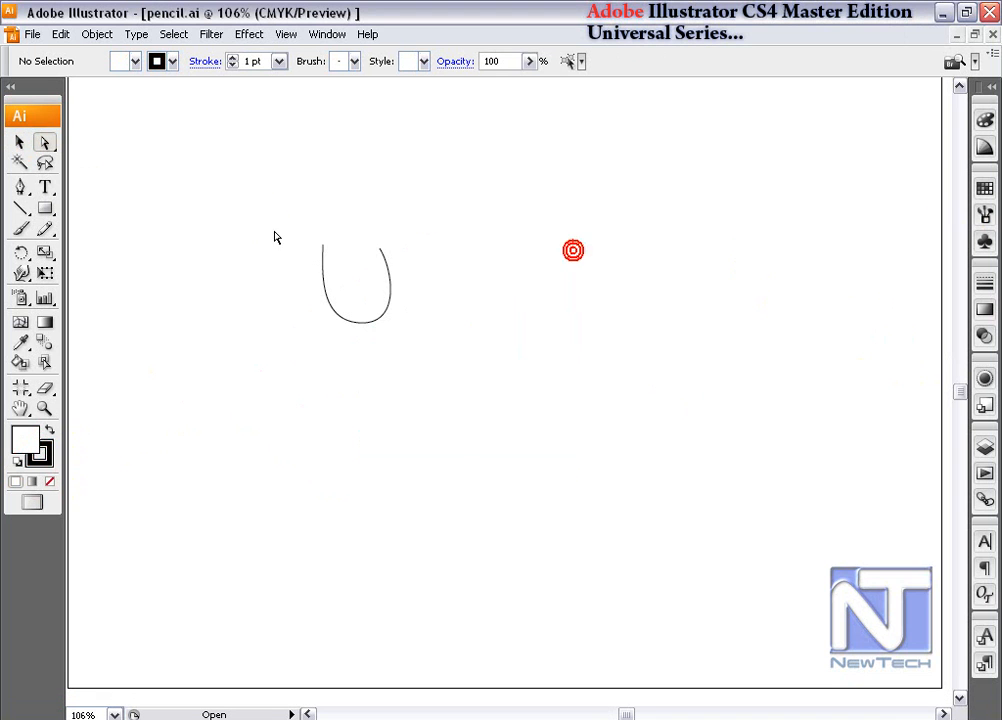
- Select the U-shaped path's two open end anchors, and try connecting them with the Connect Selected End Points option
{"action": "left_click_drag", "start_coordinate": [255, 206], "coordinate": [415, 265]}
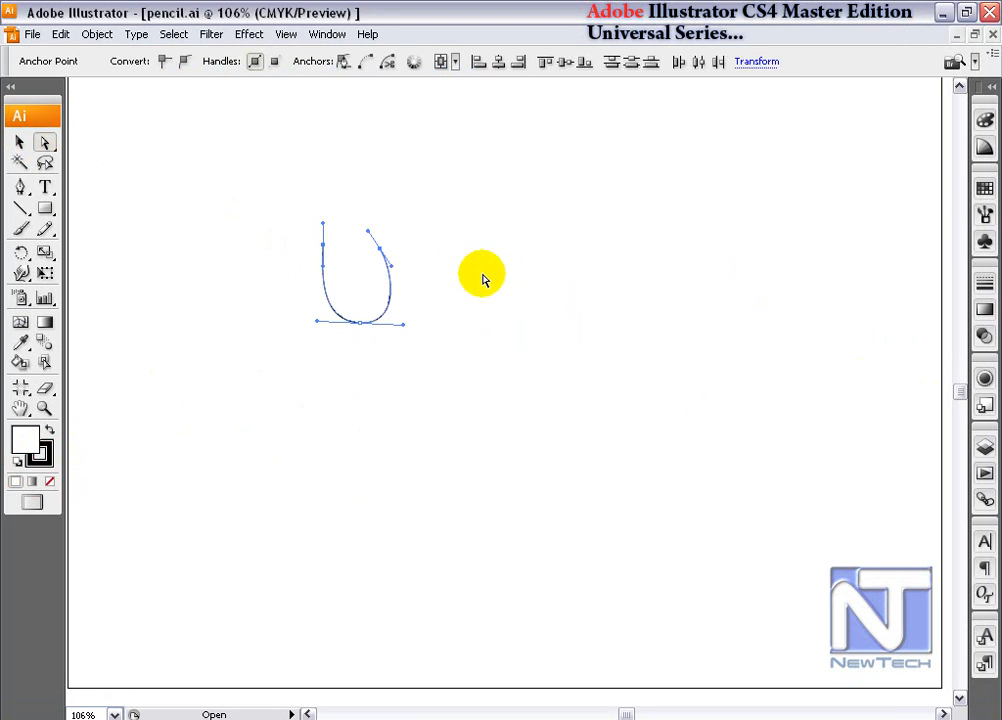
{"action": "key", "text": "ctrl+space"}
{"action": "left_click_drag", "start_coordinate": [264, 184], "coordinate": [420, 329]}
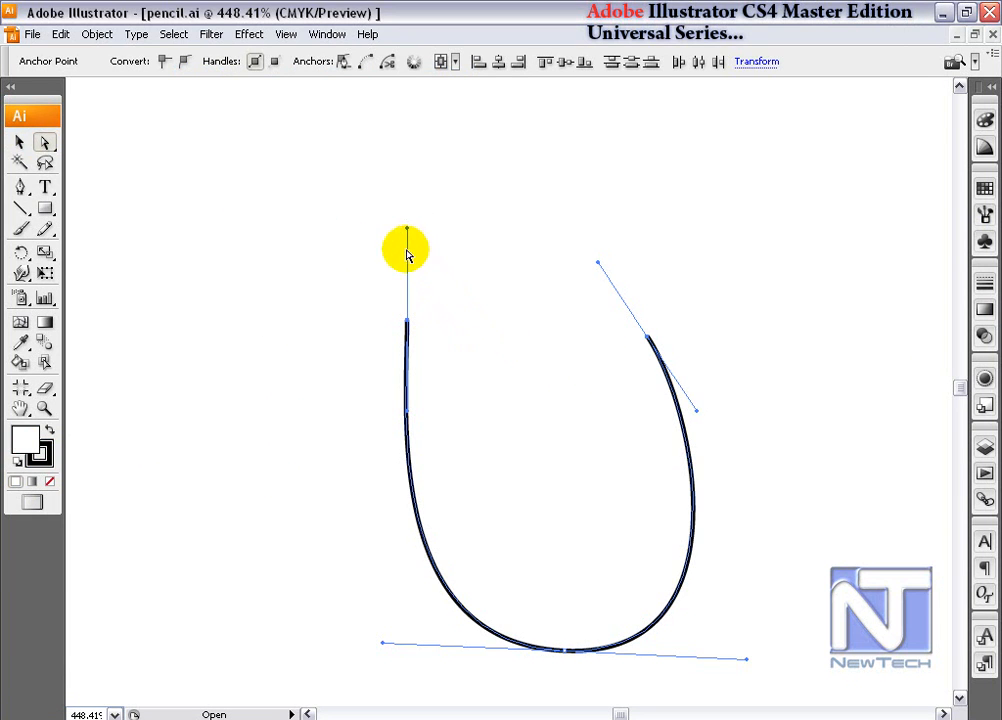
{"action": "left_click", "coordinate": [366, 64]}
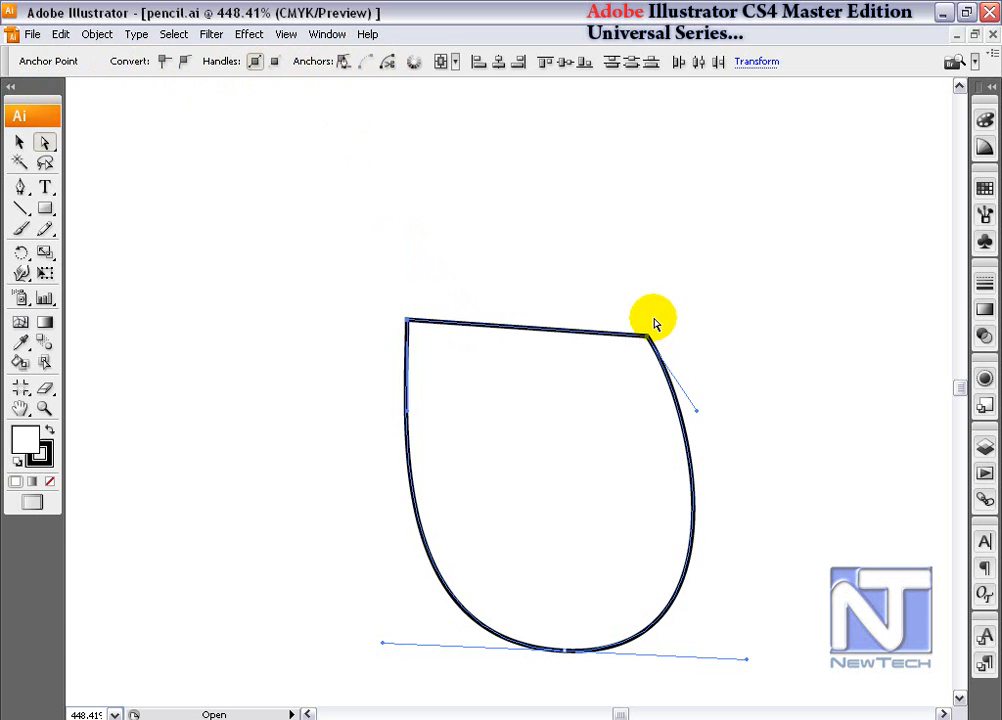
{"action": "key", "text": "ctrl+z"}
- Try closing the U-shaped path by applying the Join command to its two end anchors
{"action": "left_click", "coordinate": [97, 34]}
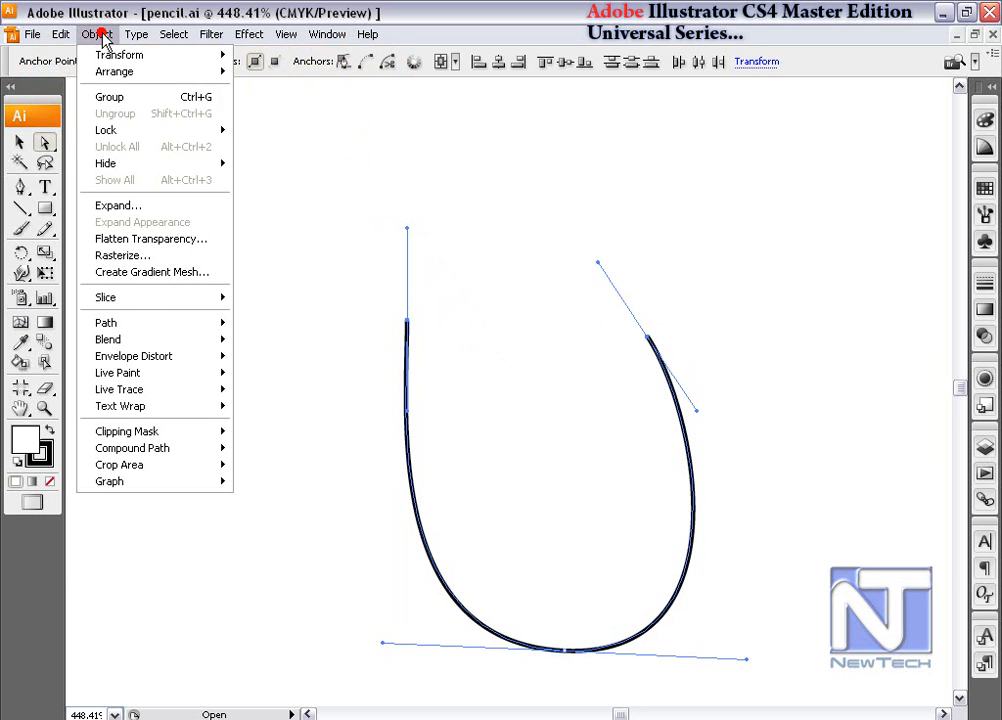
{"action": "mouse_move", "coordinate": [205, 322]}
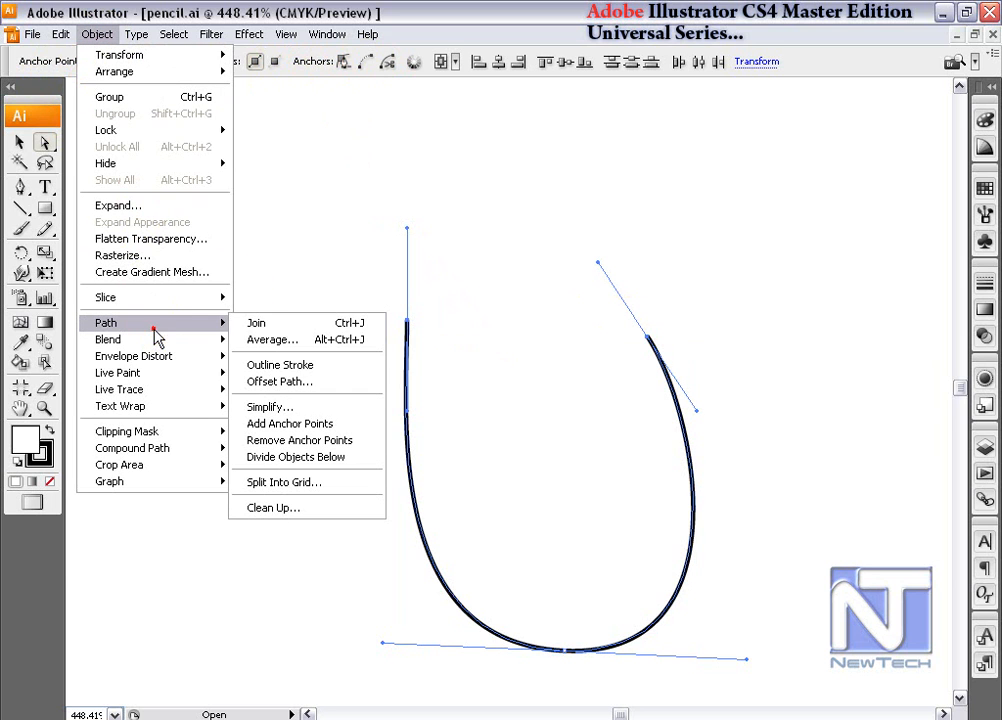
{"action": "left_click", "coordinate": [345, 324]}
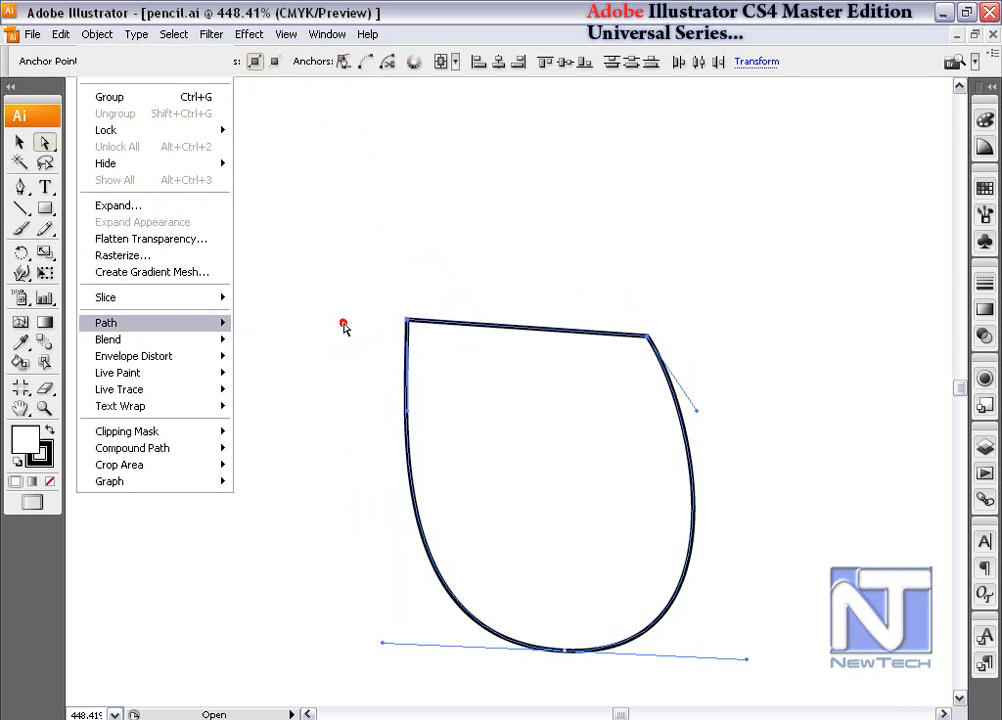
{"action": "key", "text": "ctrl+z"}
- Reselect the U-shaped path's two end anchors and average them along both axes
{"action": "left_click_drag", "start_coordinate": [363, 281], "coordinate": [707, 344]}
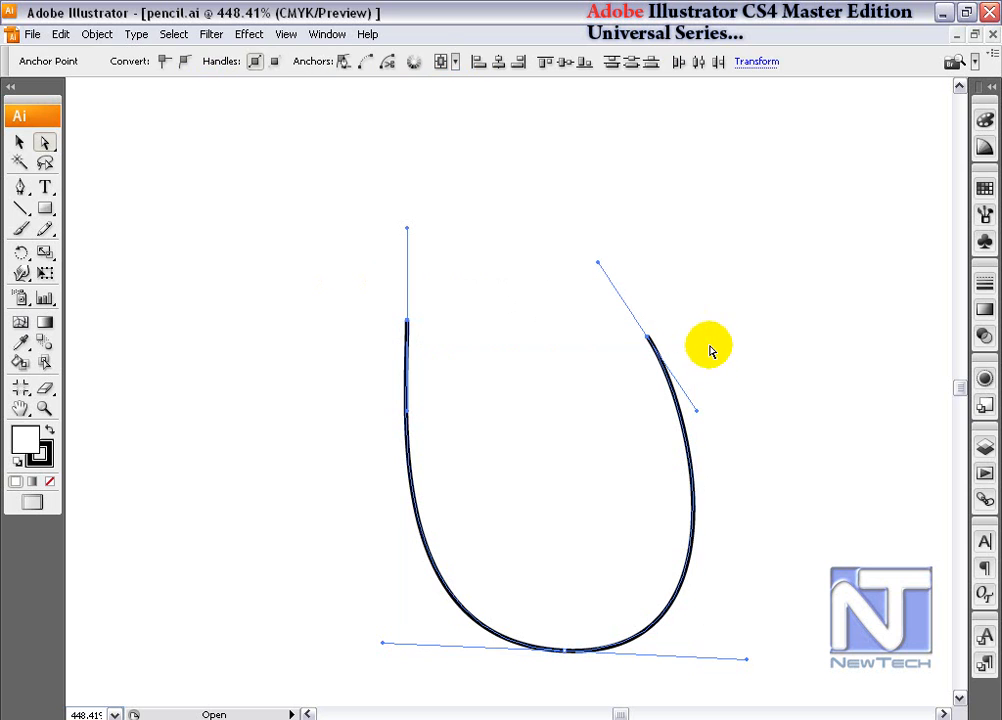
{"action": "left_click", "coordinate": [93, 36]}
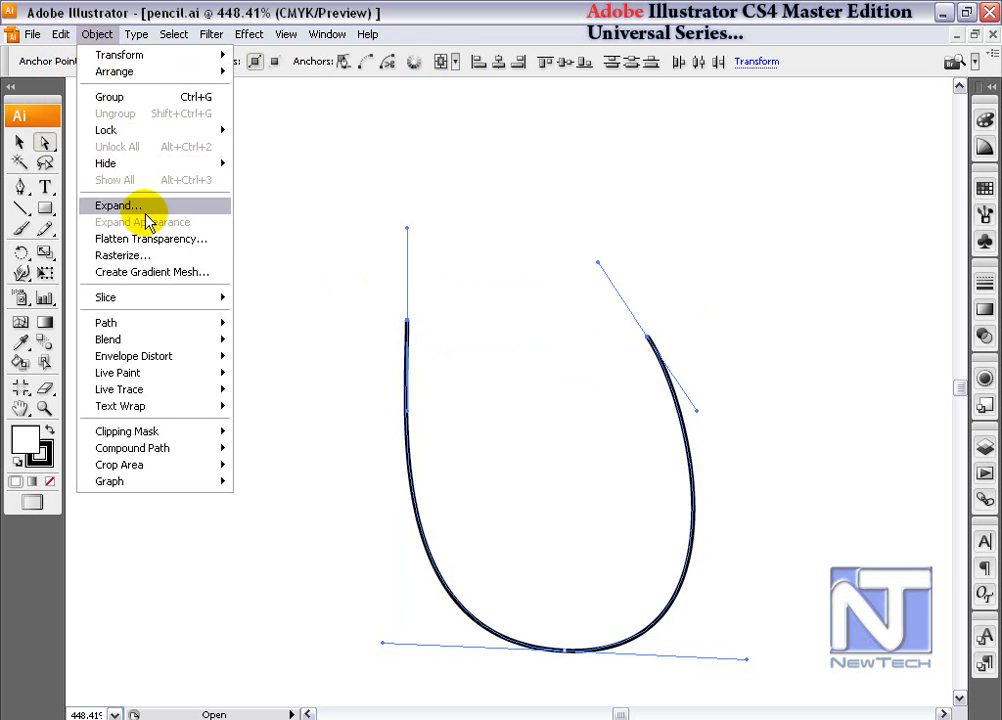
{"action": "mouse_move", "coordinate": [180, 328]}
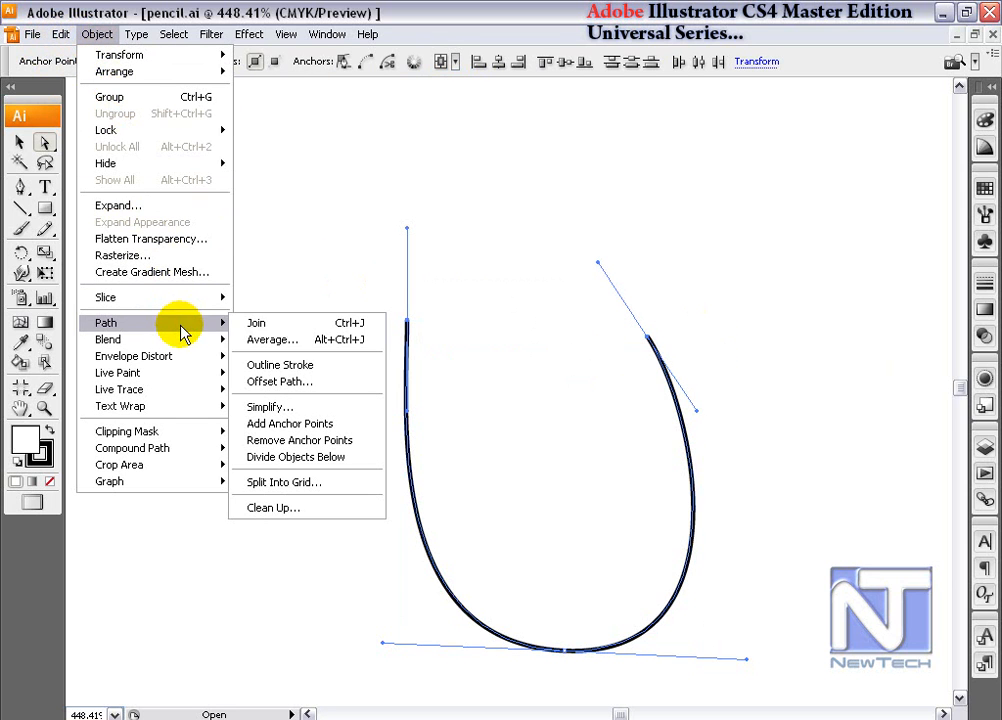
{"action": "left_click", "coordinate": [311, 345]}
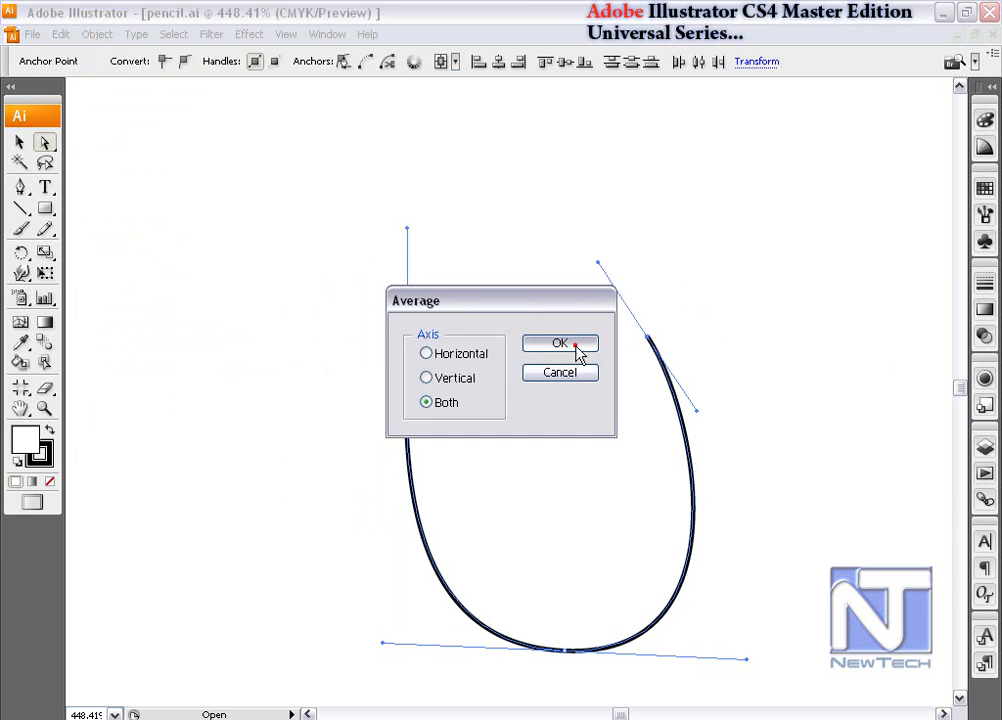
{"action": "left_click", "coordinate": [573, 350]}
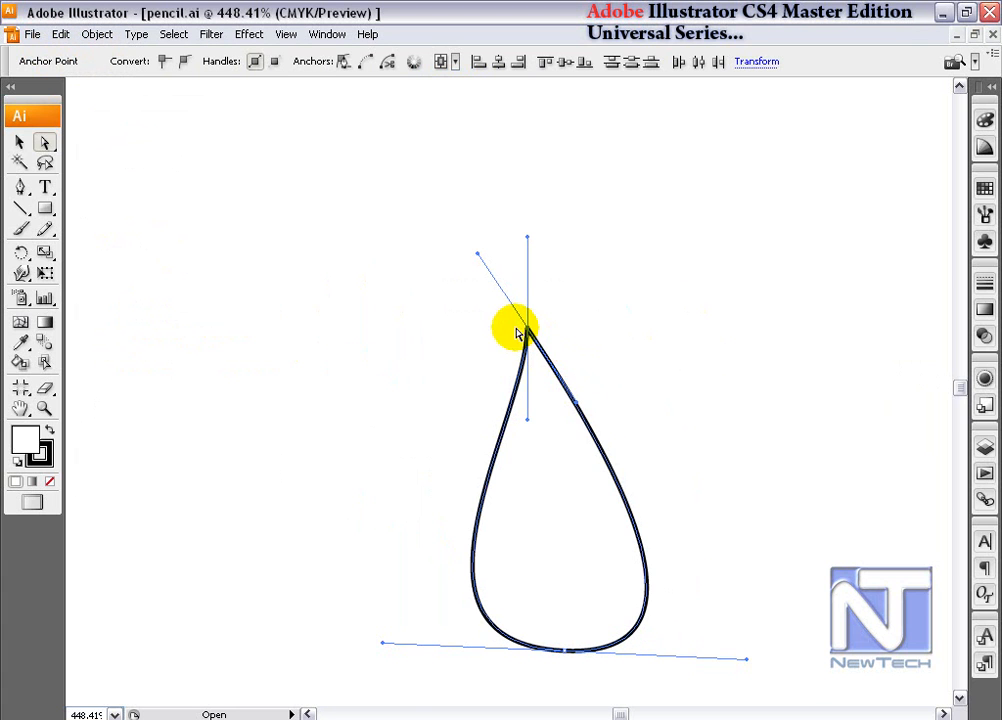
- Join the two overlapping end anchors at the teardrop's tip using the Corner point option
{"action": "key", "text": "ctrl+space"}
{"action": "left_click_drag", "start_coordinate": [494, 299], "coordinate": [584, 389]}
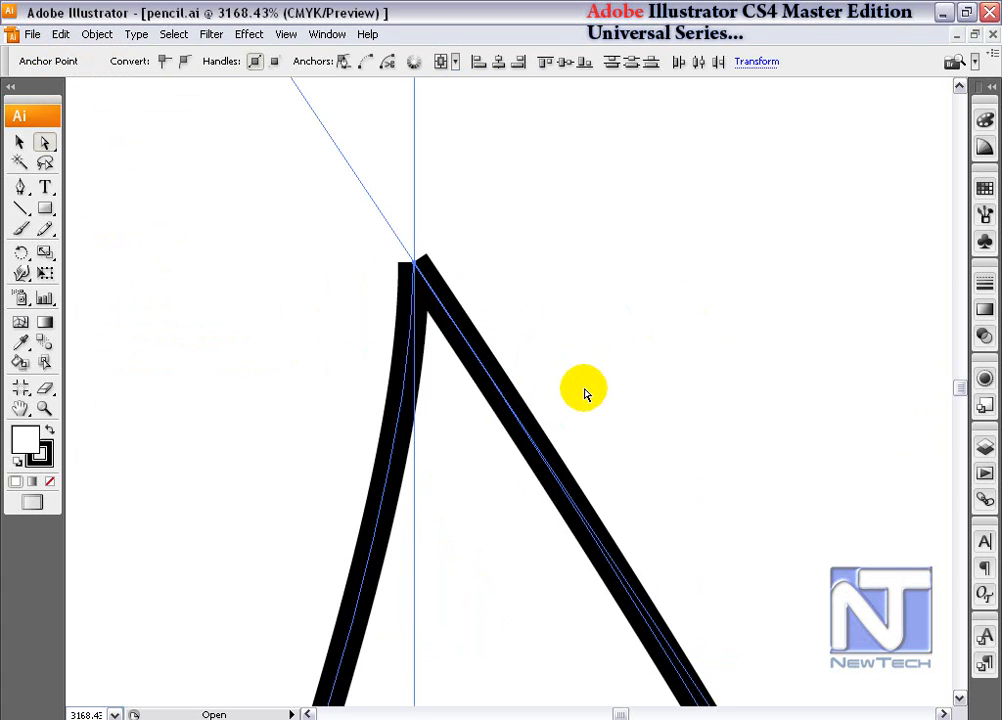
{"action": "left_click", "coordinate": [90, 35]}
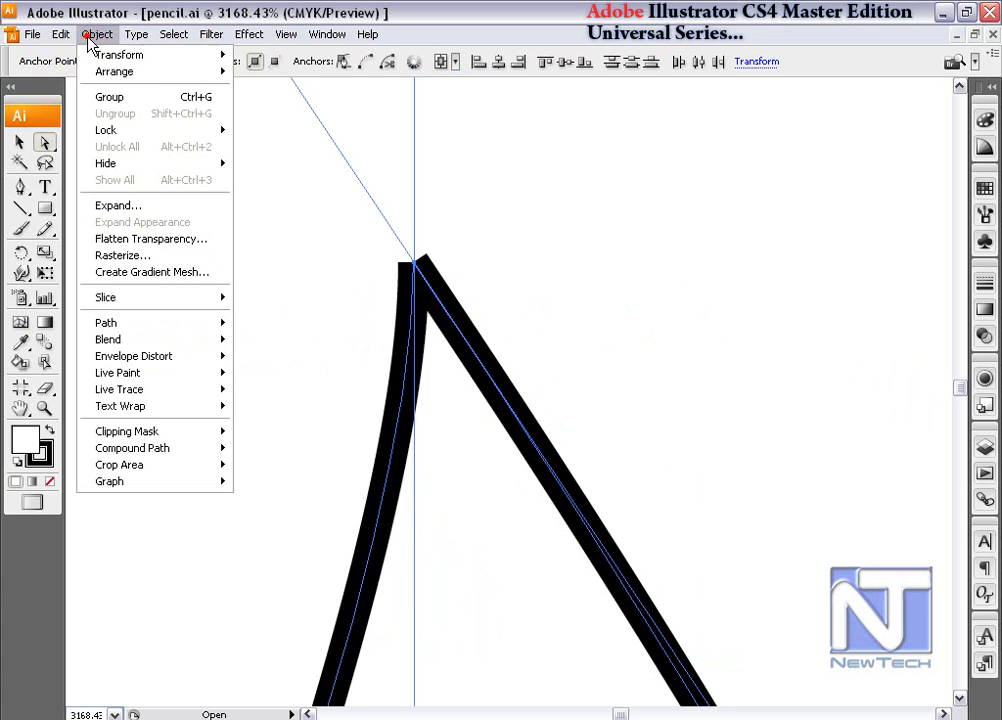
{"action": "mouse_move", "coordinate": [190, 333]}
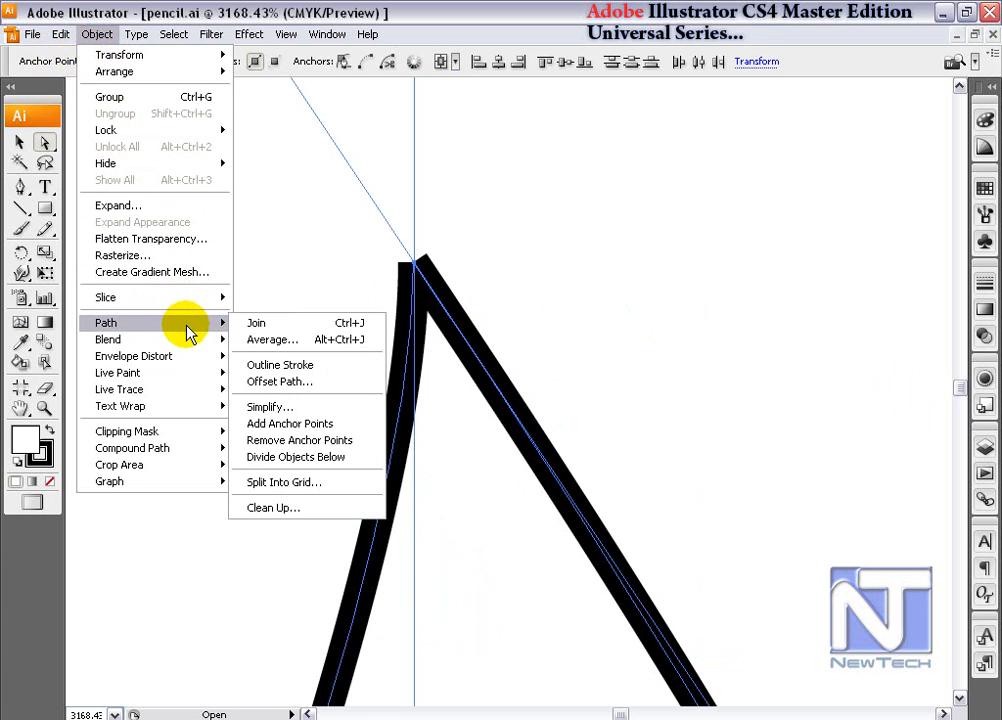
{"action": "left_click", "coordinate": [303, 324]}
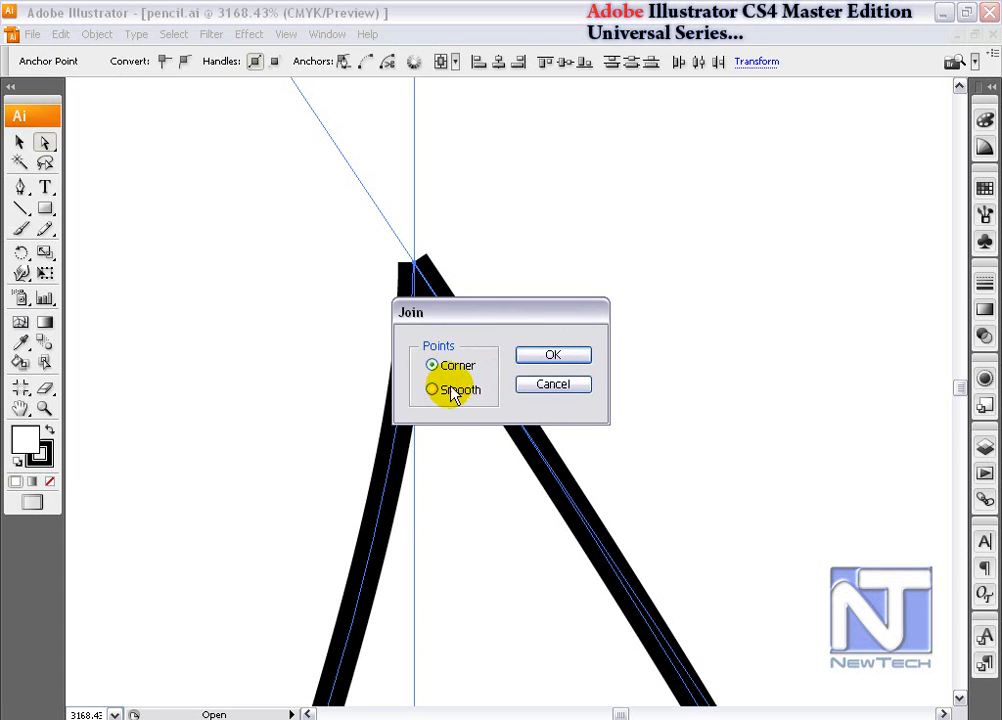
{"action": "left_click_drag", "start_coordinate": [510, 320], "coordinate": [656, 195]}
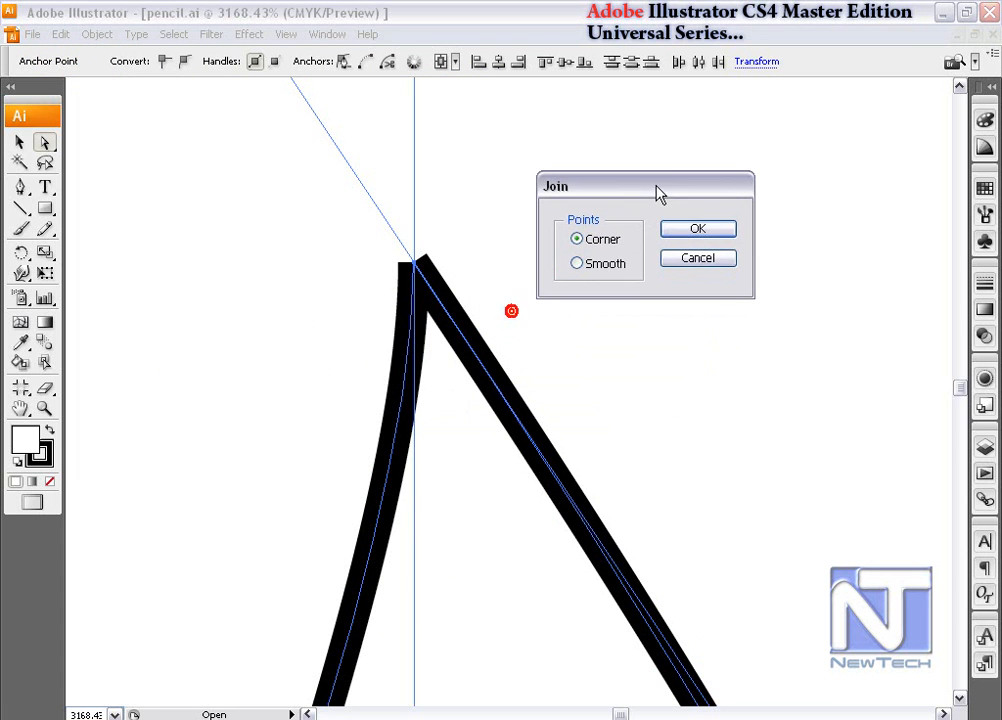
{"action": "left_click", "coordinate": [705, 230]}
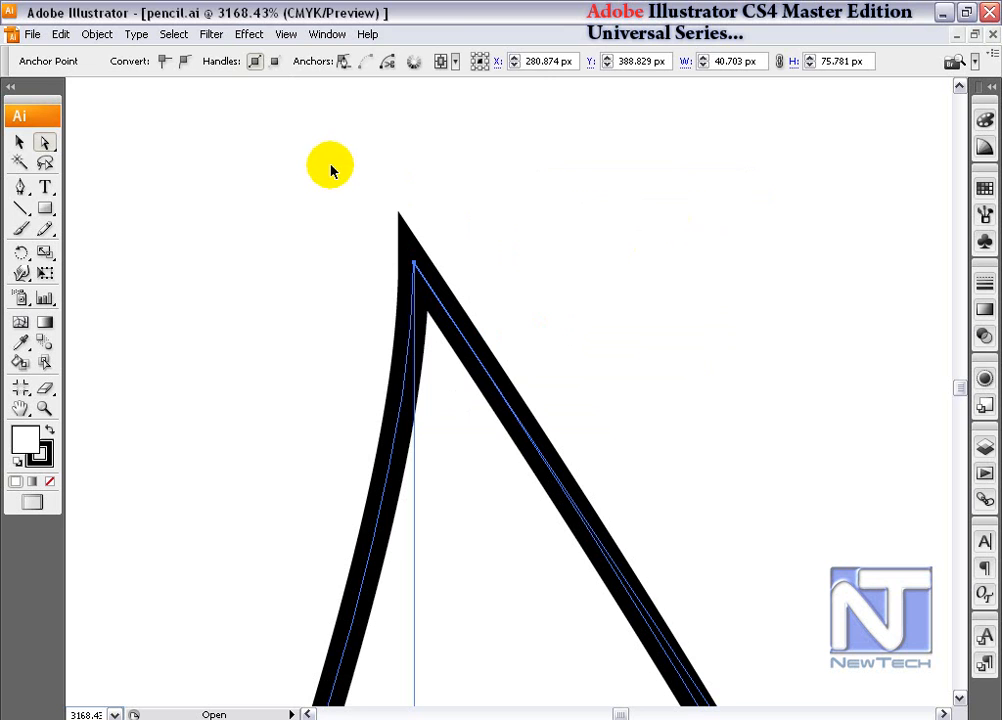
- Try simplifying the teardrop path at 15% curve precision and an 18° angle threshold, with Preview and Show Original enabled
{"action": "left_click", "coordinate": [97, 34]}
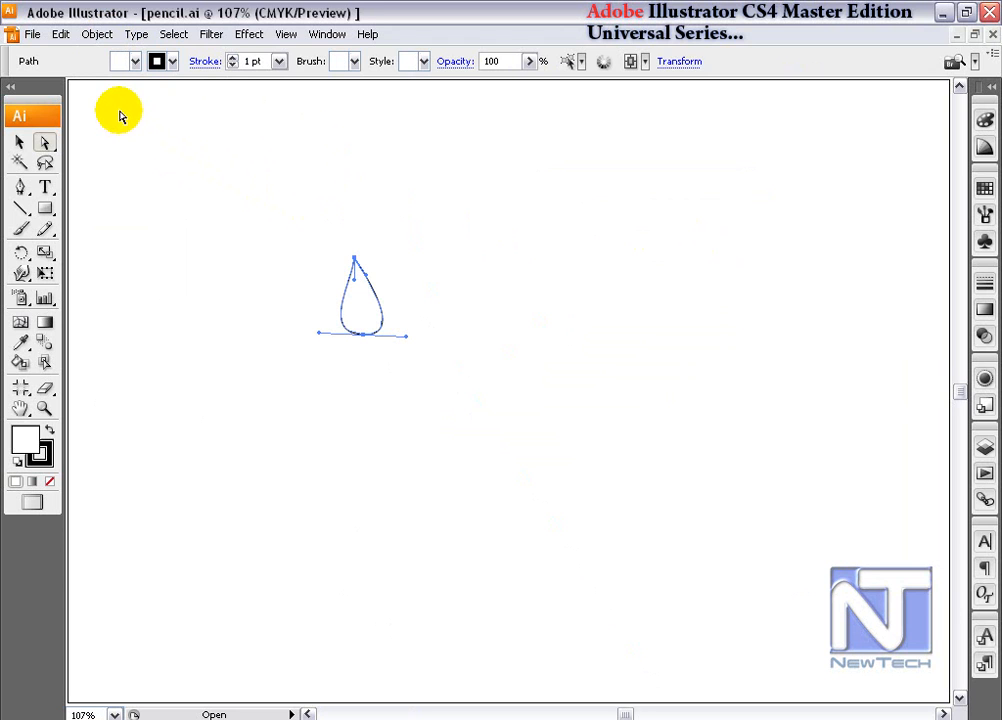
{"action": "left_click", "coordinate": [97, 34]}
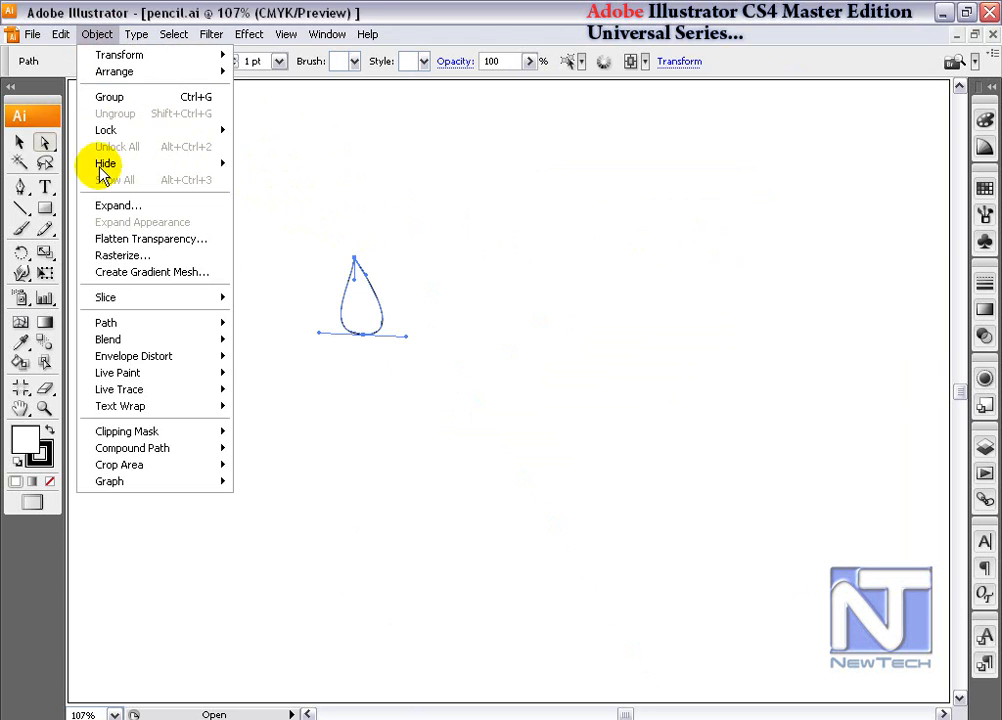
{"action": "left_click", "coordinate": [150, 330]}
{"action": "left_click", "coordinate": [298, 409]}
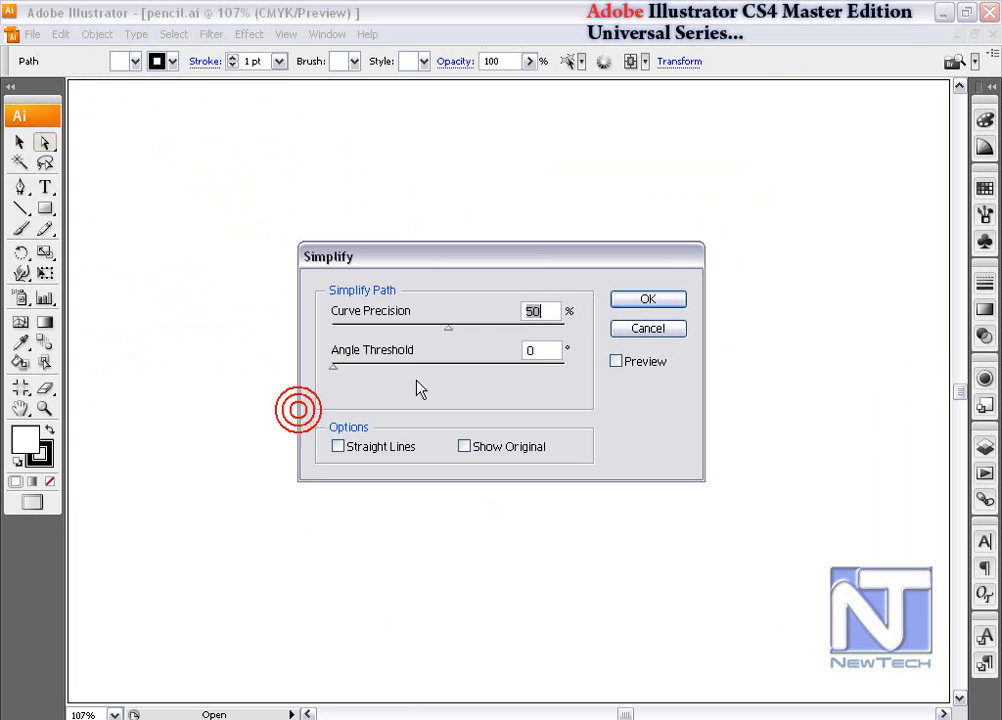
{"action": "left_click_drag", "start_coordinate": [527, 262], "coordinate": [759, 149]}
{"action": "left_click", "coordinate": [848, 247]}
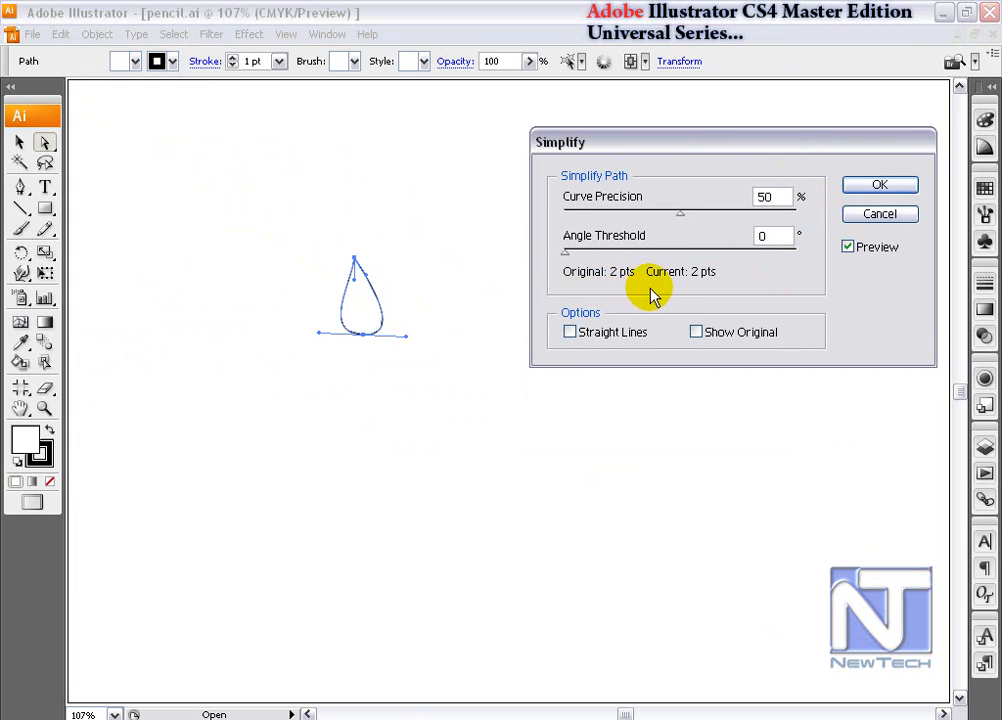
{"action": "left_click_drag", "start_coordinate": [567, 252], "coordinate": [588, 253]}
{"action": "left_click_drag", "start_coordinate": [679, 215], "coordinate": [569, 214]}
{"action": "left_click", "coordinate": [757, 333]}
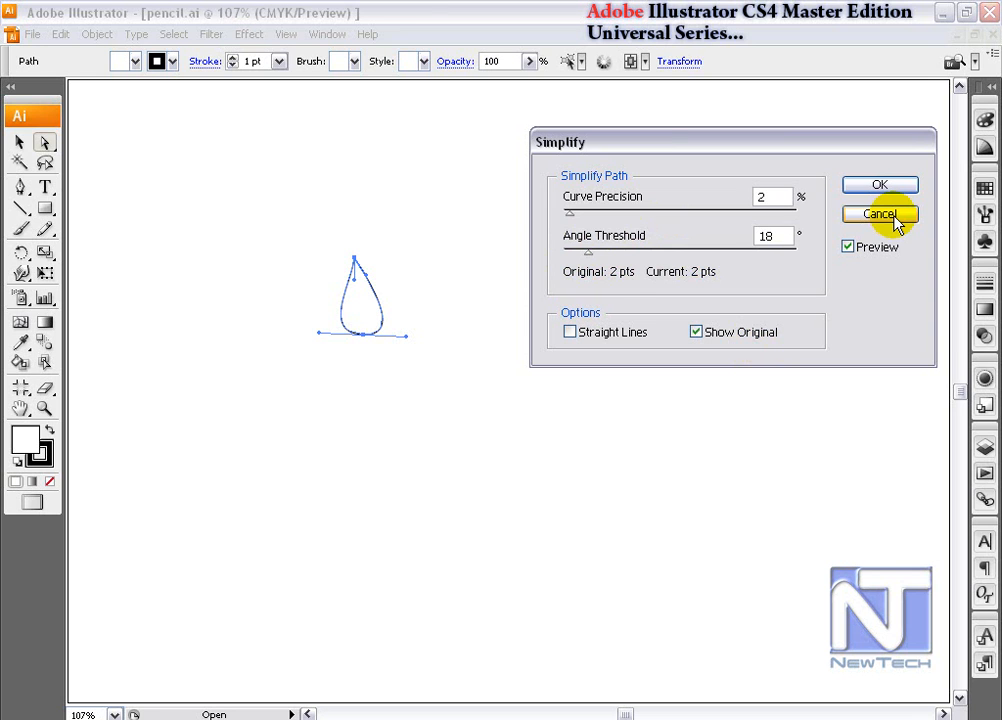
{"action": "left_click_drag", "start_coordinate": [569, 214], "coordinate": [600, 215]}
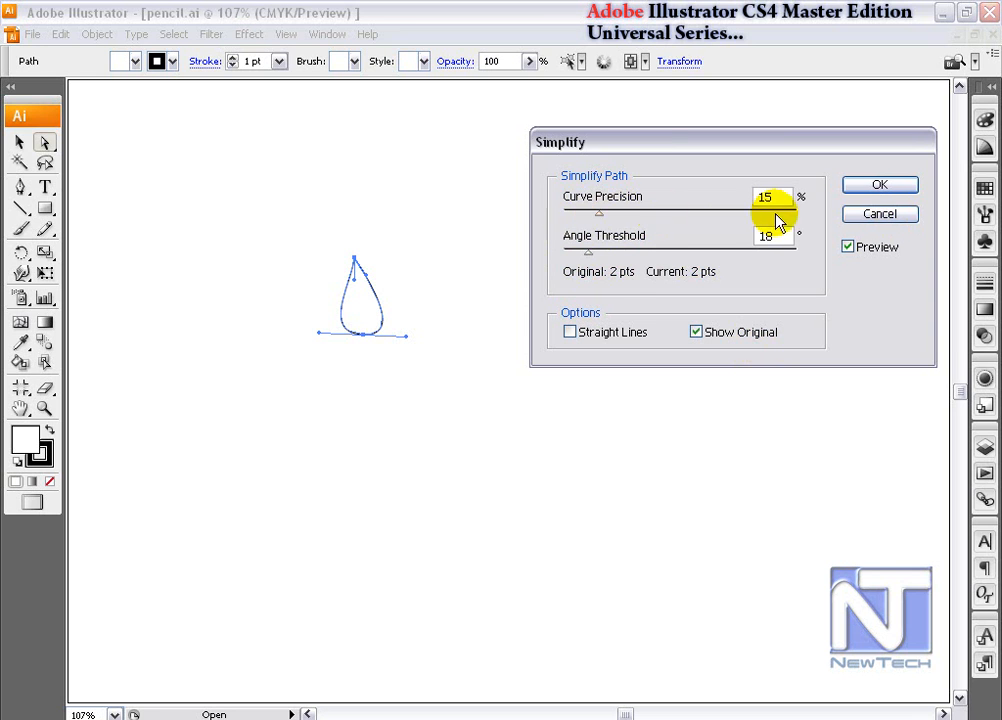
{"action": "left_click", "coordinate": [873, 214]}
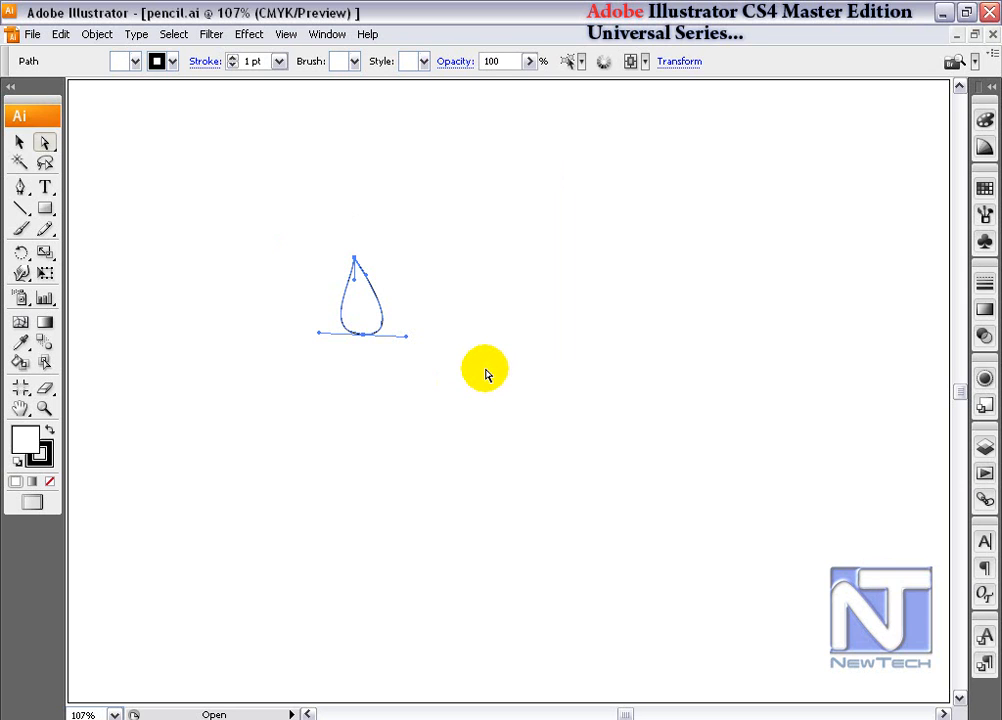
- Delete the teardrop and draw a circle with its top and bottom anchors converted to corner points
{"action": "key", "text": "Delete"}
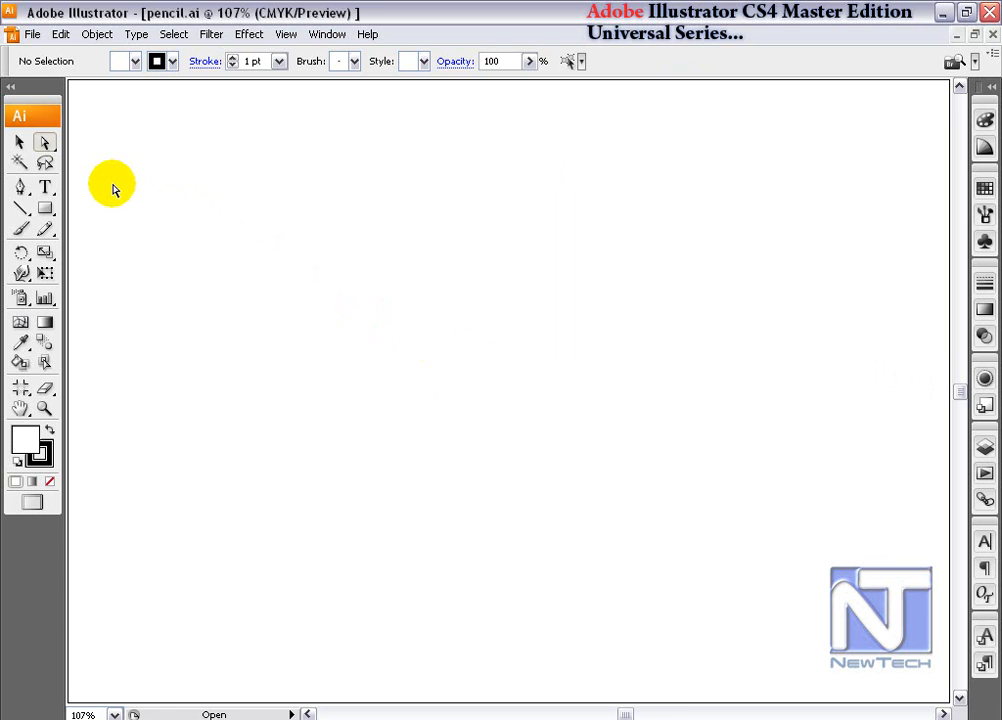
{"action": "left_click", "coordinate": [96, 35]}
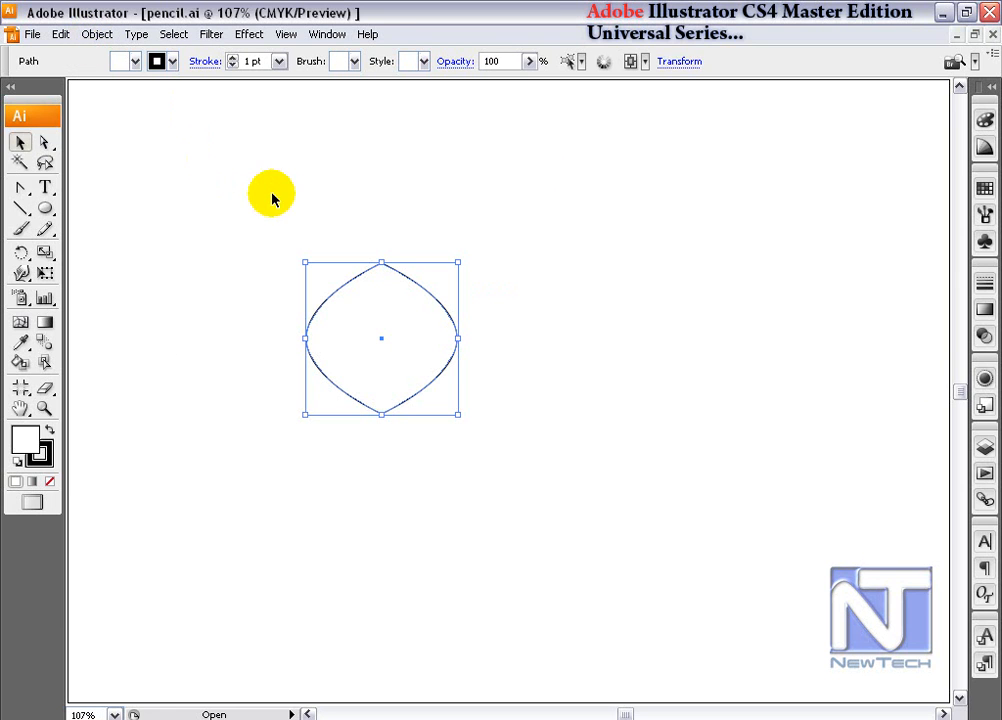
{"action": "left_click_drag", "start_coordinate": [271, 224], "coordinate": [476, 330]}
- Start the Simplify command on the pointed circle with Preview enabled, and try the Straight Lines option
{"action": "left_click", "coordinate": [92, 34]}
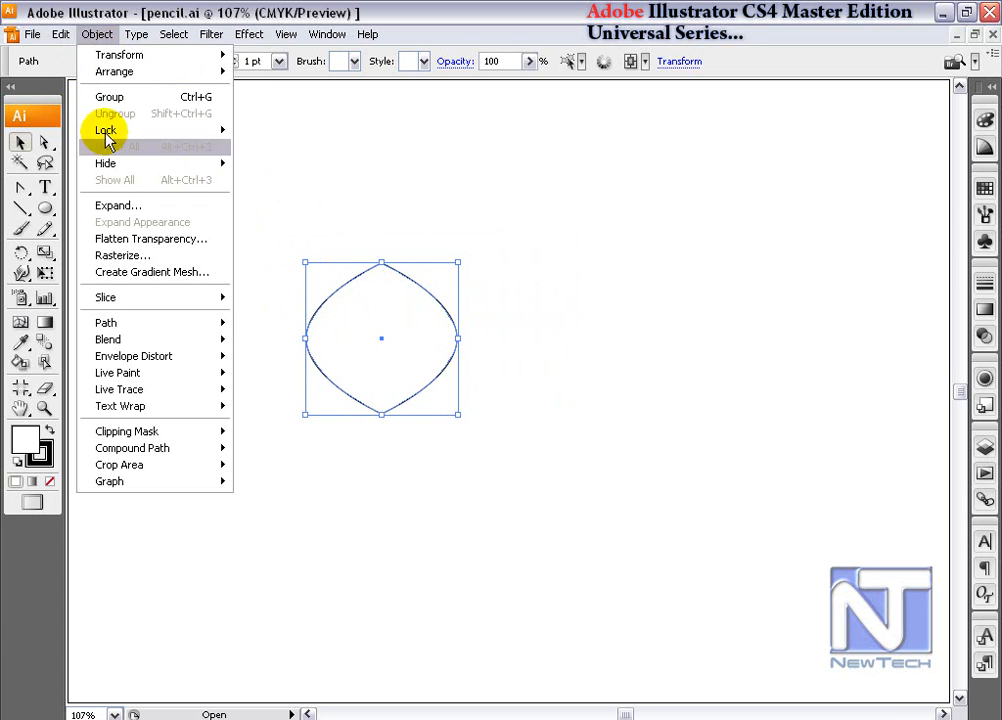
{"action": "left_click", "coordinate": [125, 323]}
{"action": "left_click", "coordinate": [290, 408]}
{"action": "left_click_drag", "start_coordinate": [512, 260], "coordinate": [795, 113]}
{"action": "left_click", "coordinate": [778, 246]}
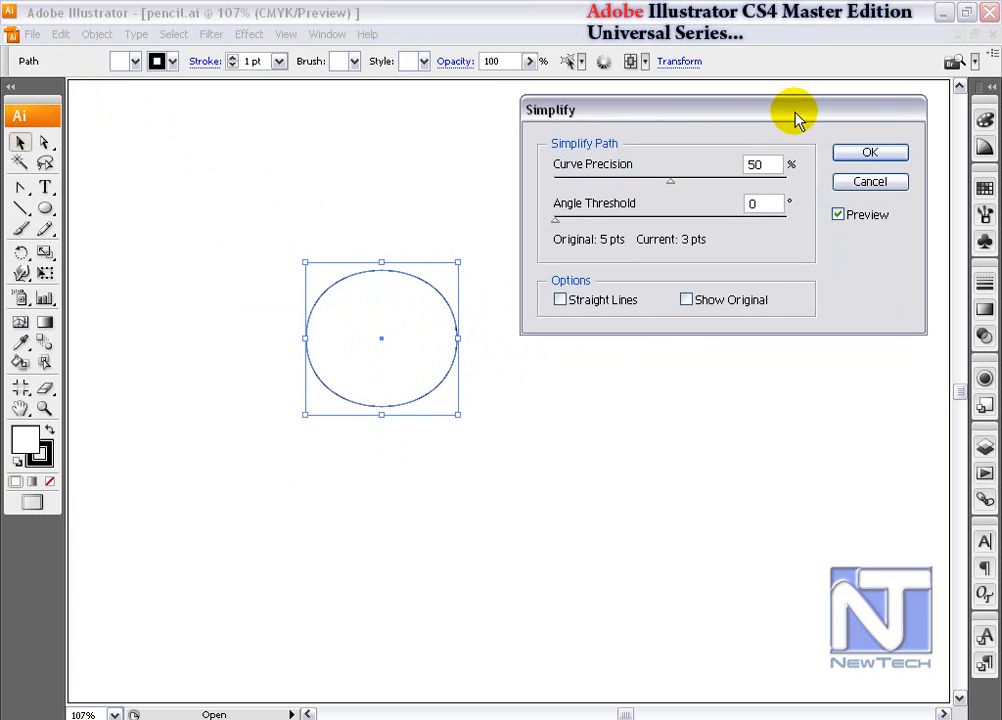
{"action": "left_click", "coordinate": [561, 300]}
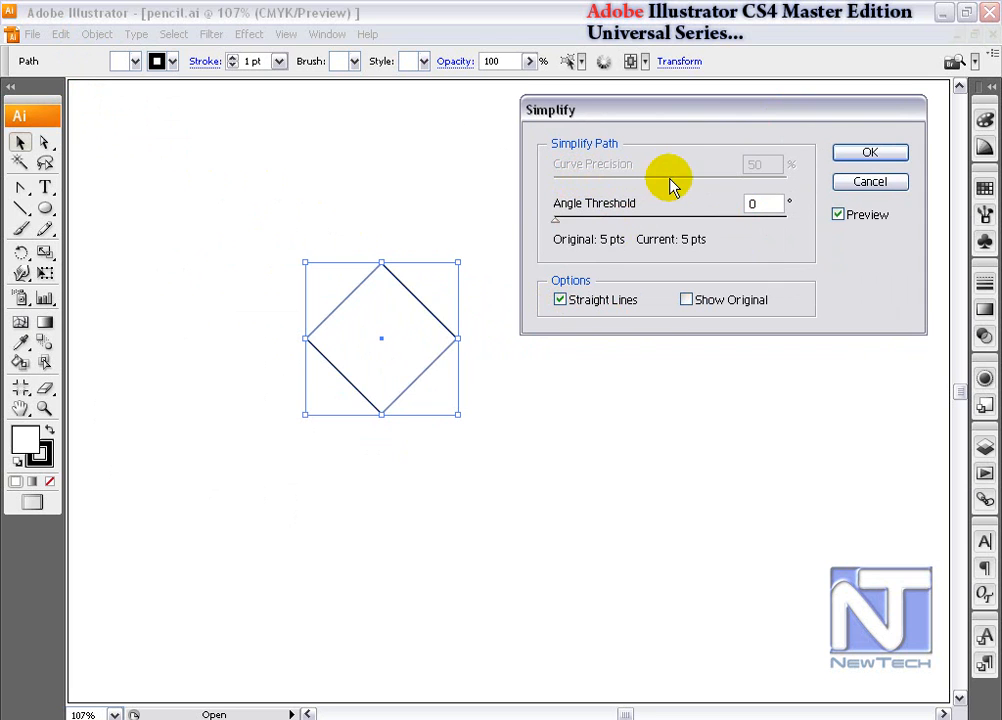
{"action": "left_click", "coordinate": [560, 300]}
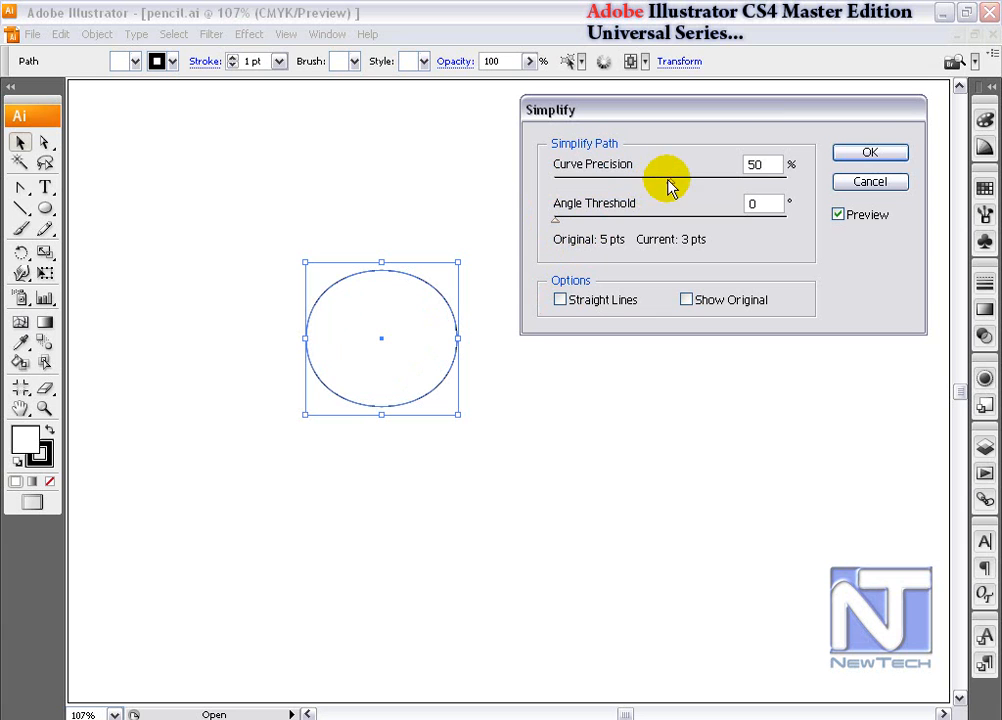
- Show the original path and set the simplification to 3% curve precision and a 39° angle threshold
{"action": "left_click_drag", "start_coordinate": [668, 178], "coordinate": [582, 179]}
{"action": "left_click", "coordinate": [688, 301]}
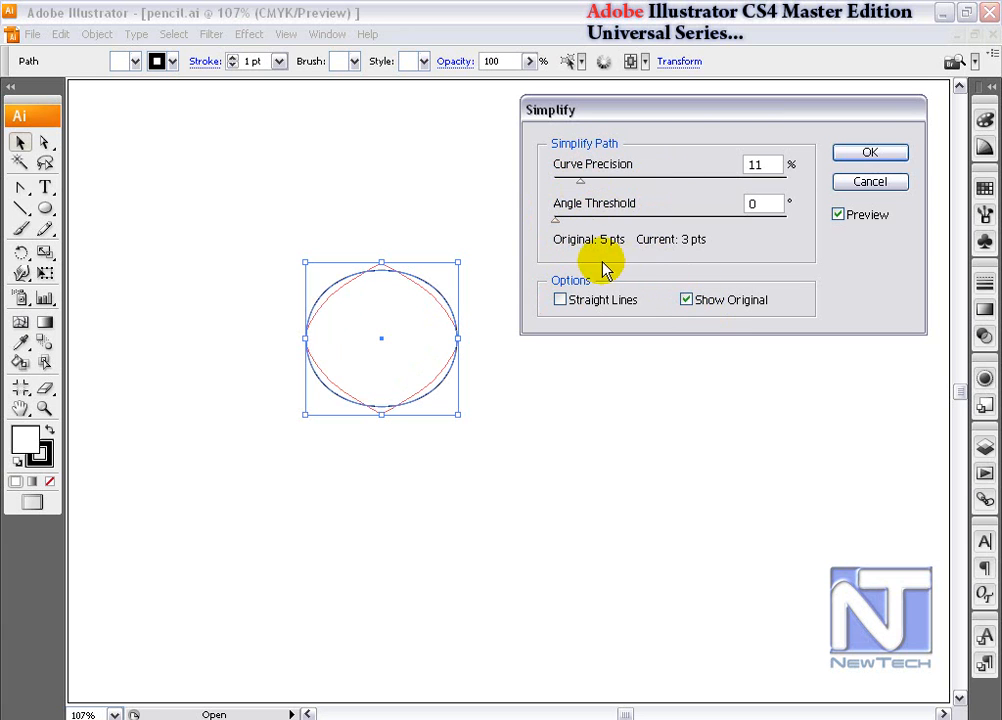
{"action": "left_click_drag", "start_coordinate": [557, 220], "coordinate": [563, 190]}
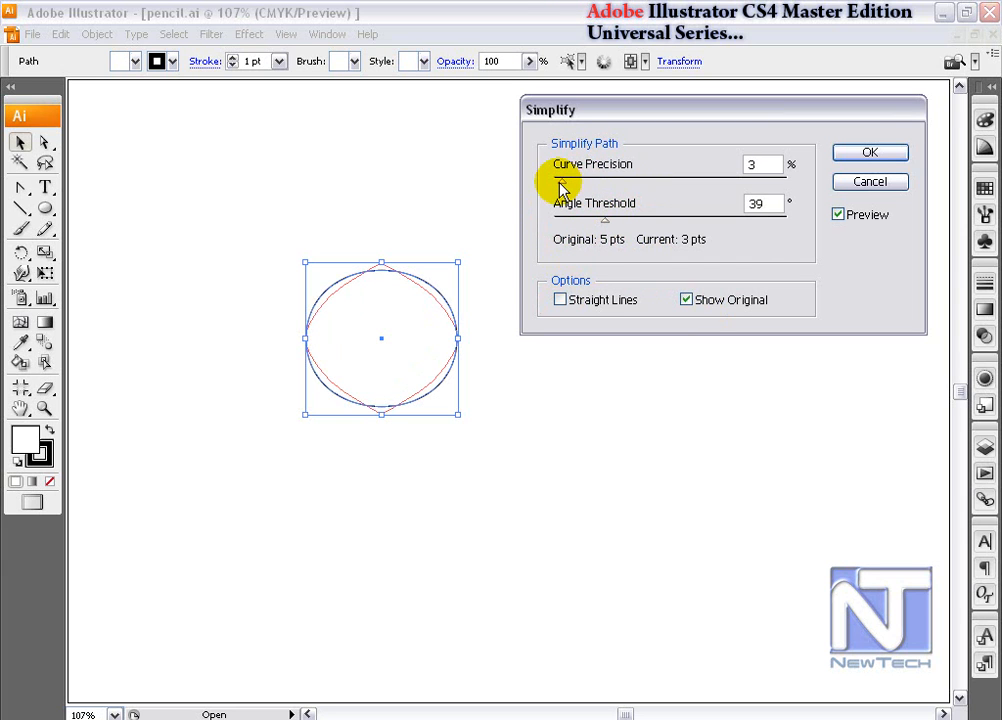